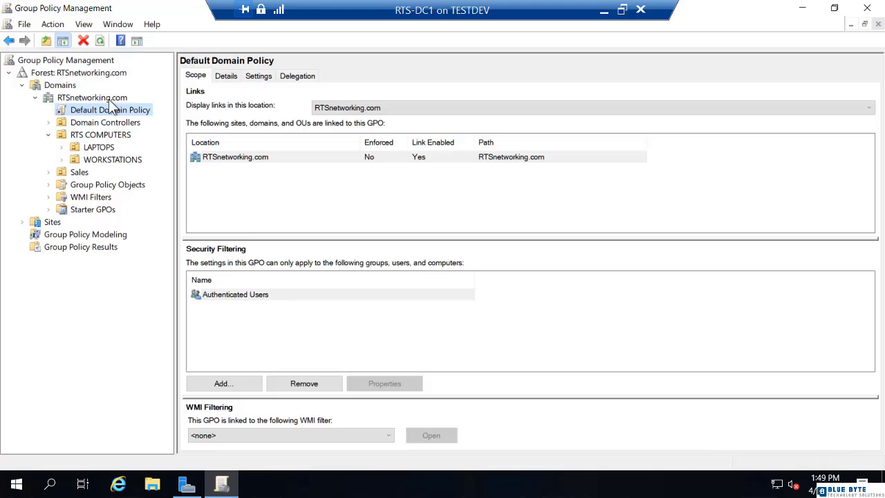
Step: Create a GPO named "Power Options" linked to the RTSnetworking.com domain
right_click(109, 100)
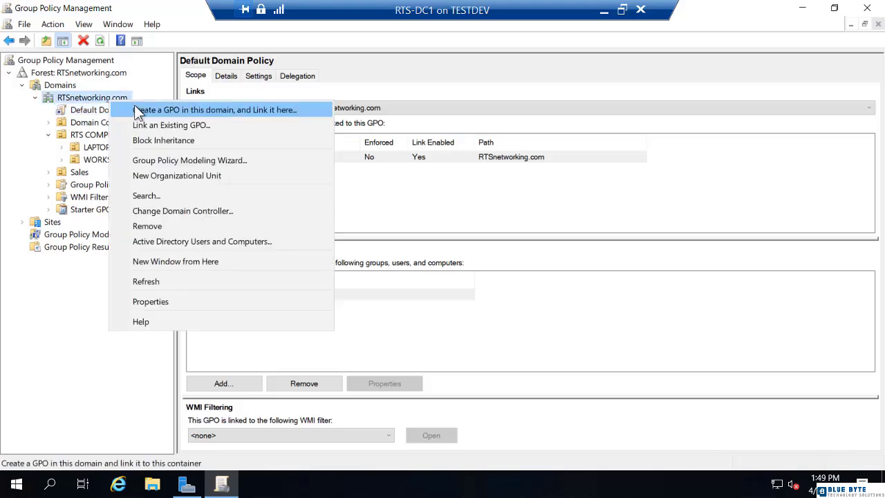
click(135, 109)
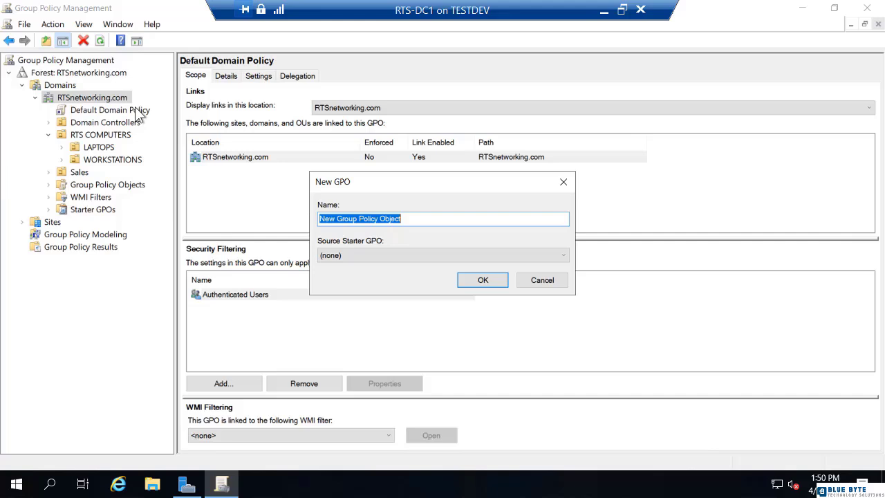
text(Pow)
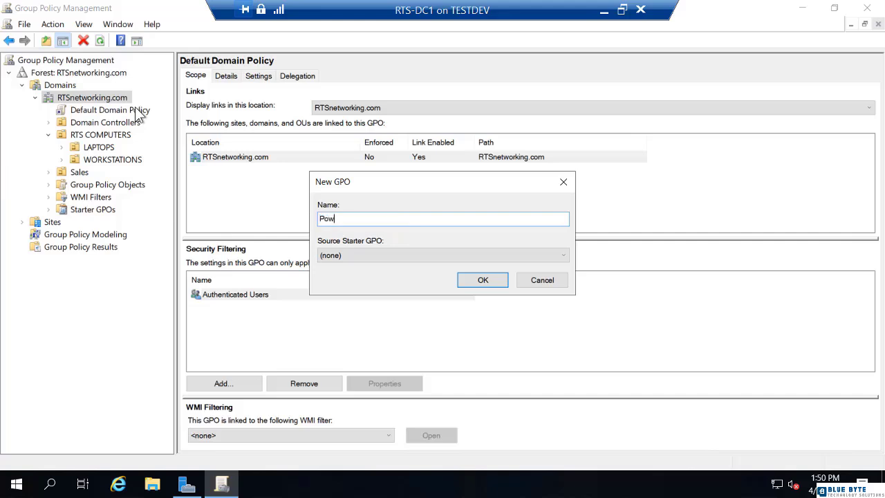
text(er Options)
click(479, 279)
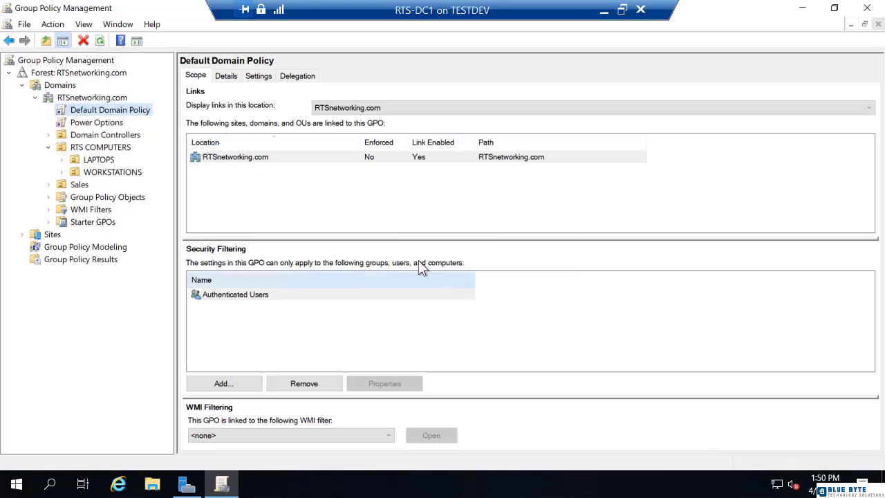
Step: Open the Power Options GPO for editing and show Power Options in the computer preferences' Control Panel Settings
right_click(109, 122)
click(140, 132)
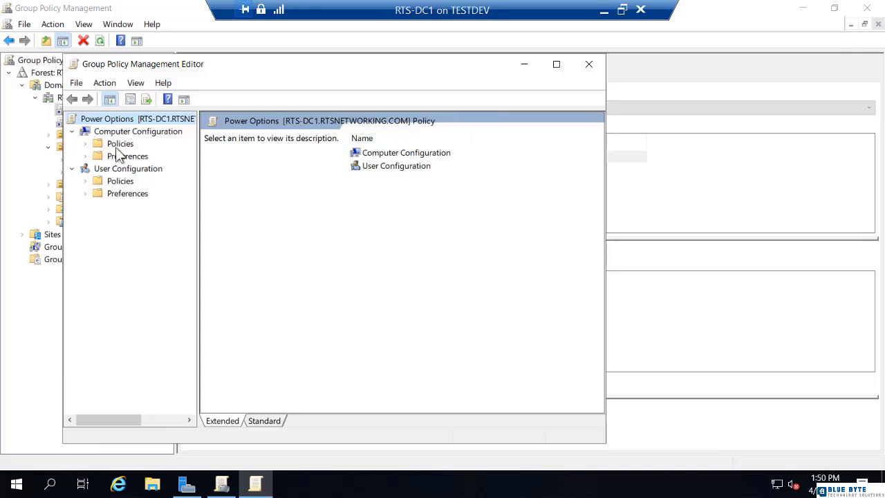
double_click(208, 59)
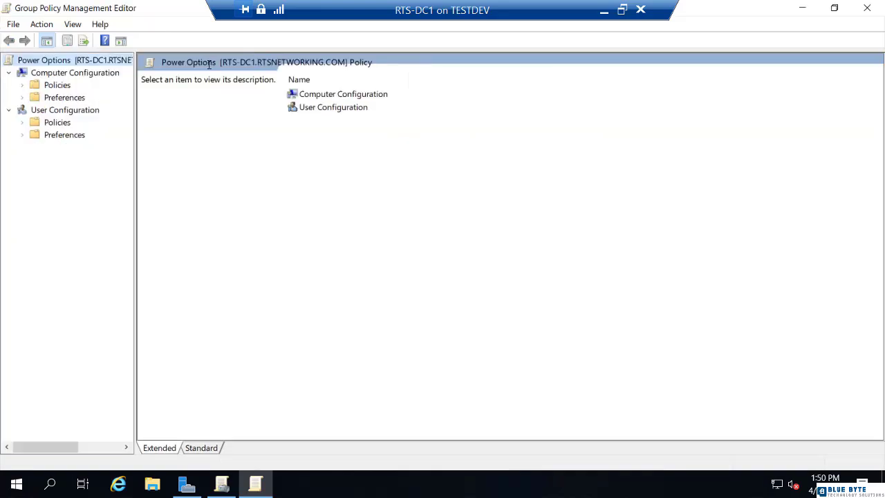
click(22, 97)
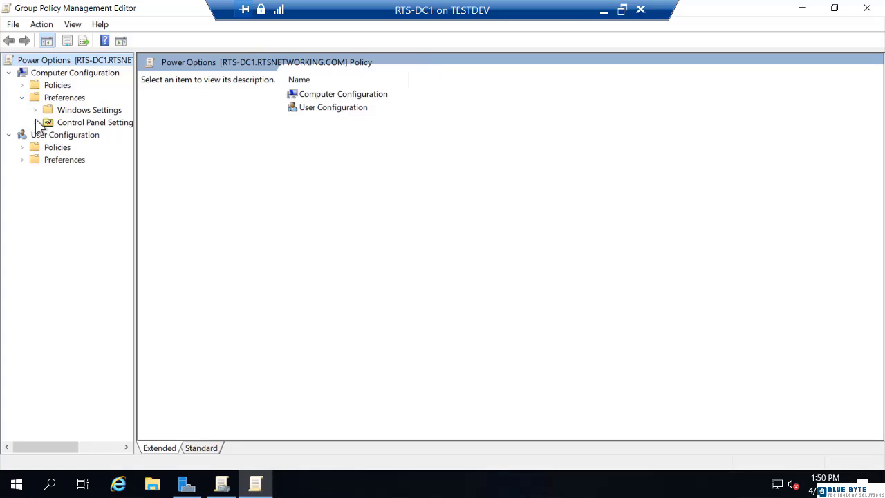
click(36, 122)
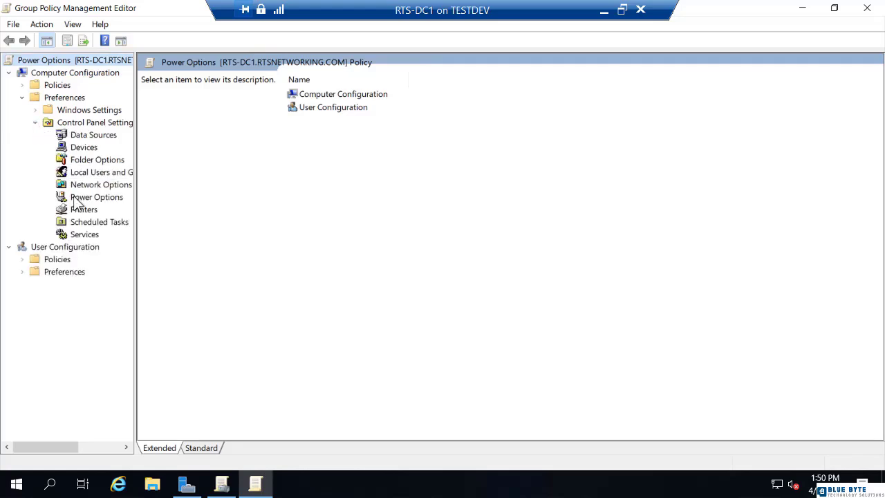
click(74, 198)
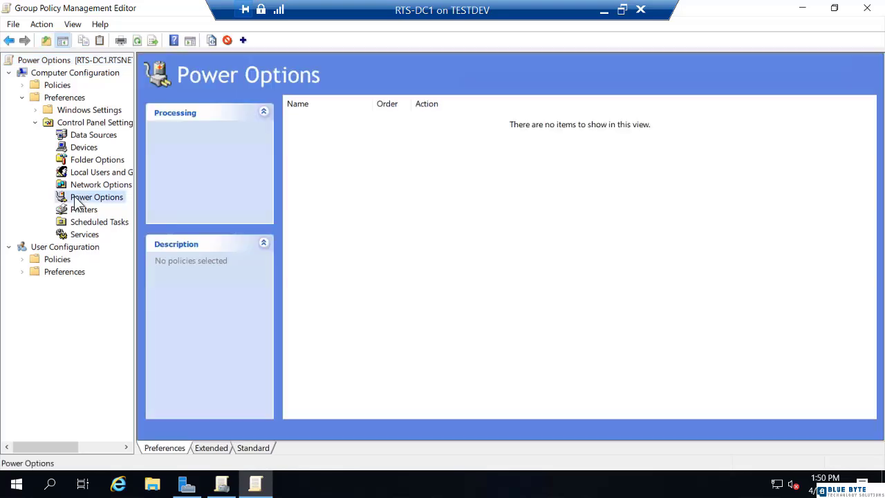
Step: Start a new Power Plan (At least Windows 7) preference item and choose the High performance plan
right_click(75, 199)
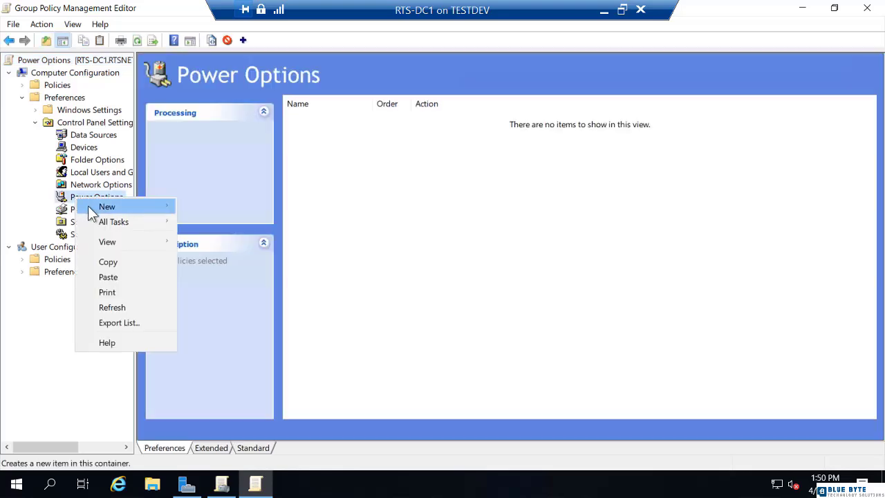
mouse_move(89, 206)
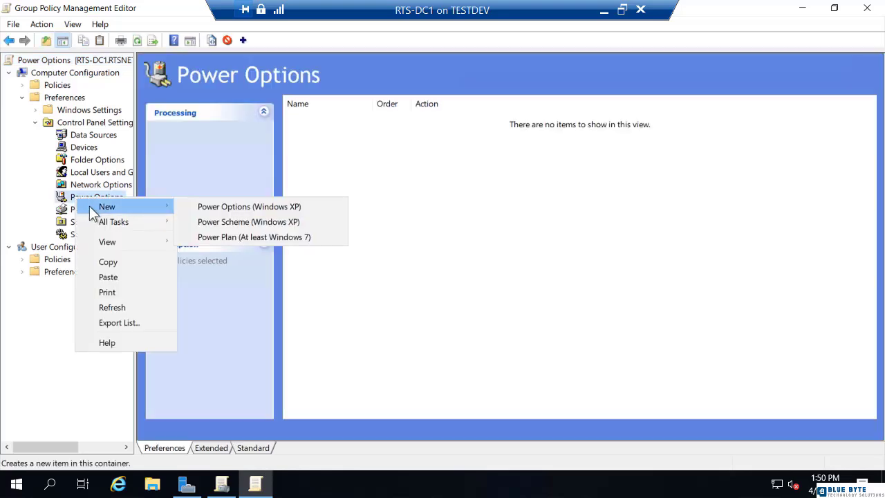
click(221, 238)
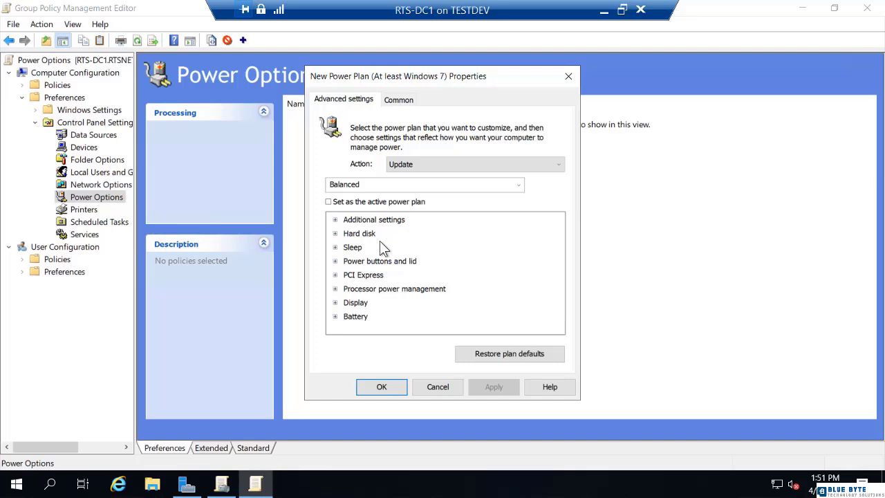
click(450, 186)
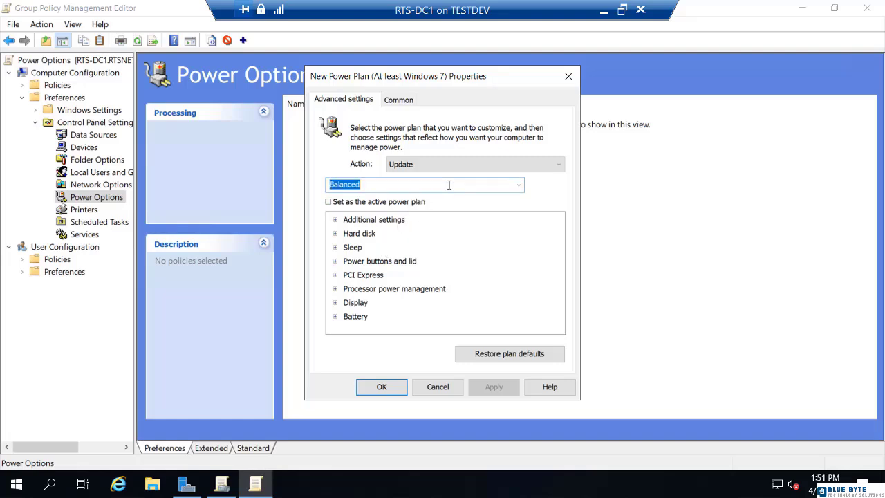
click(519, 185)
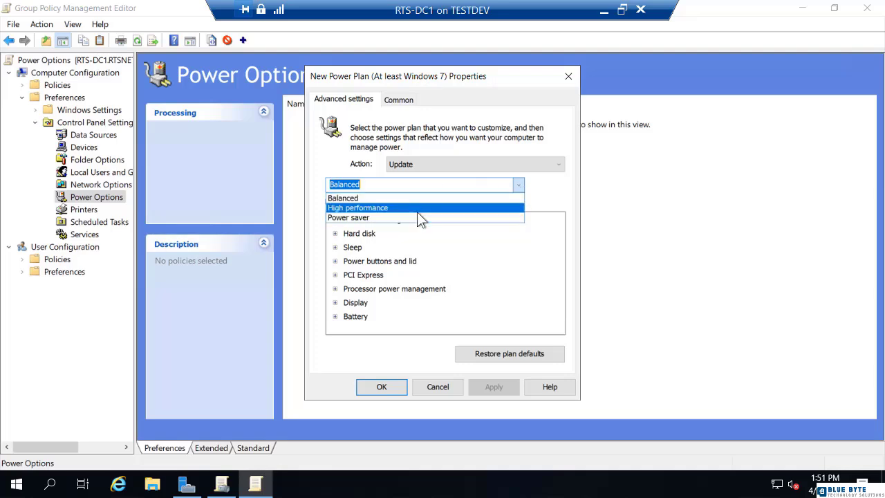
click(379, 207)
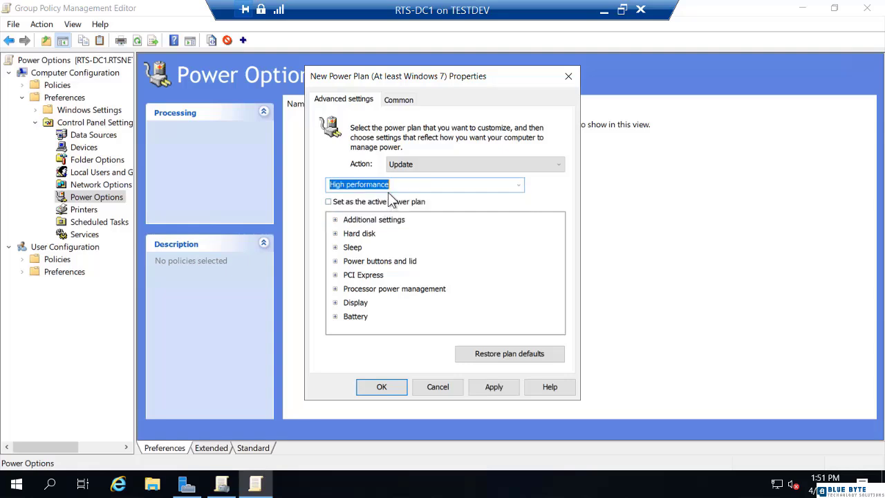
Step: Examine the plan's hard disk turn-off times and the available lid close actions on battery
click(335, 234)
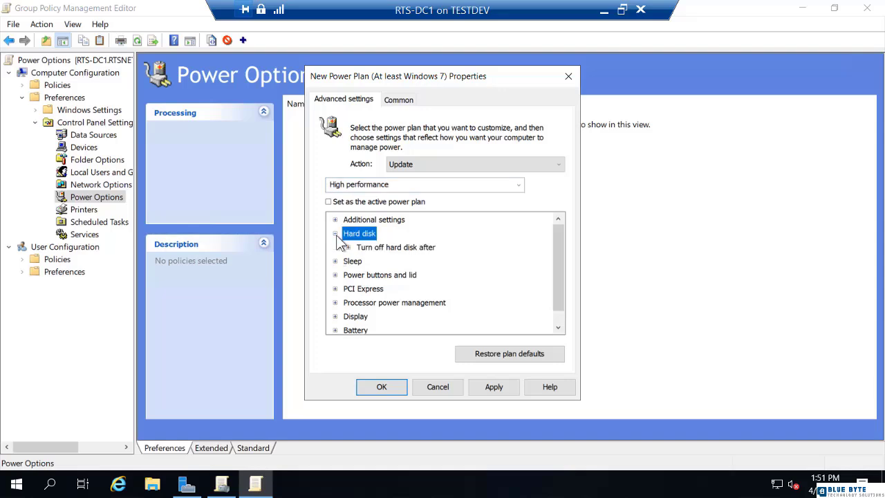
click(349, 248)
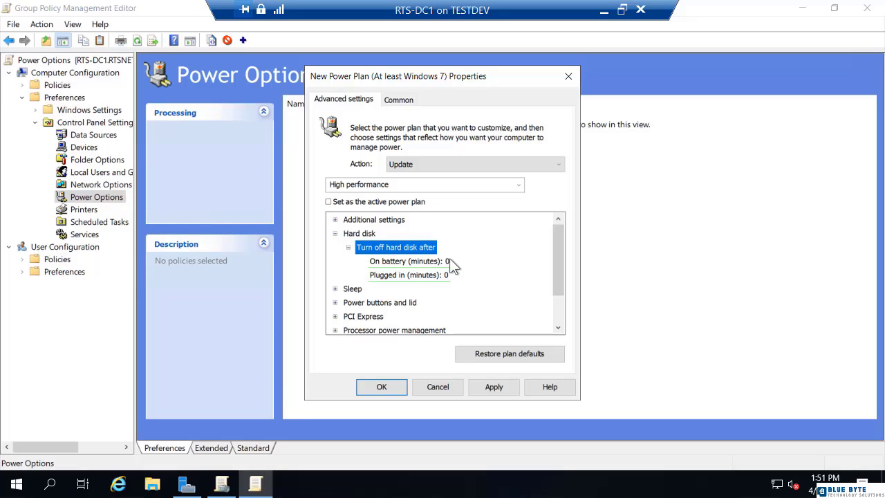
click(335, 302)
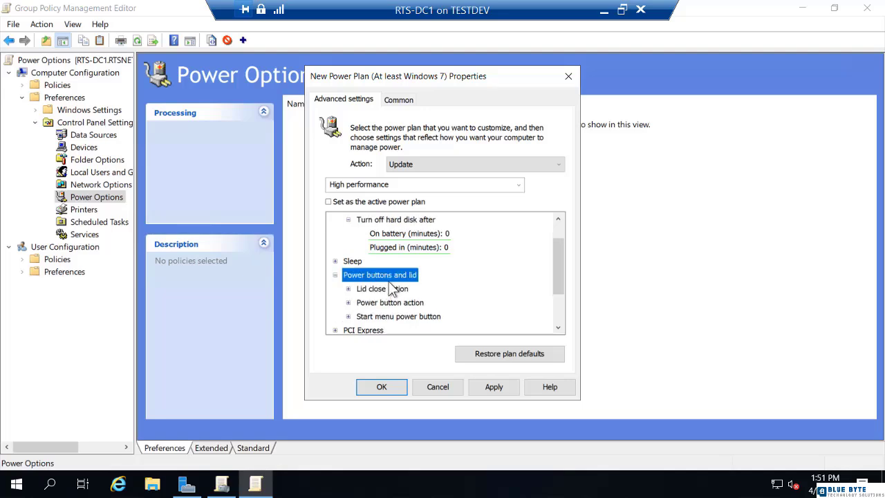
click(349, 290)
click(419, 304)
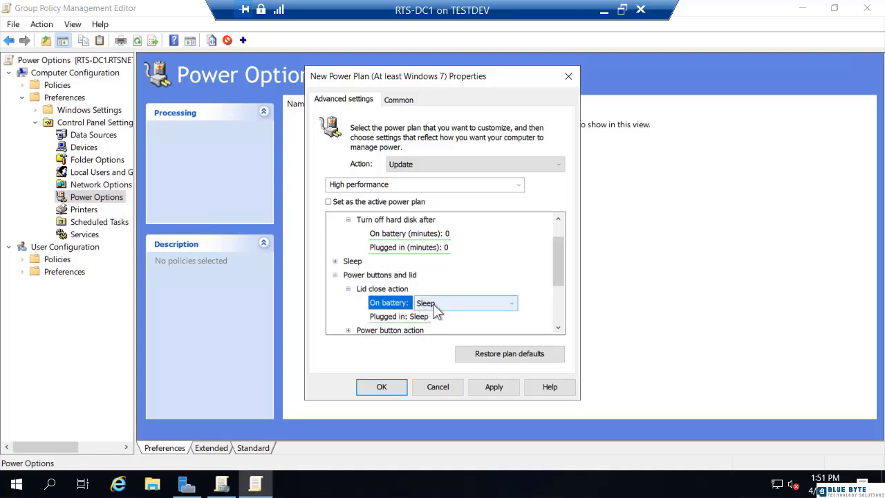
click(436, 303)
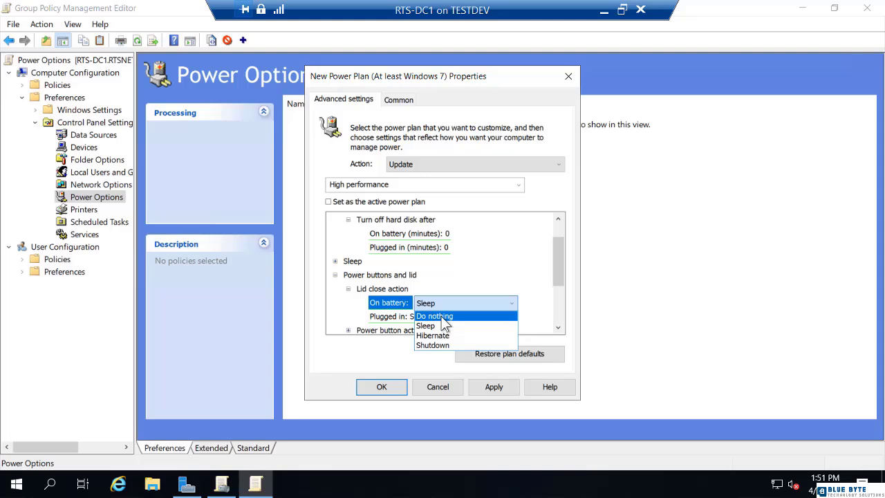
click(340, 163)
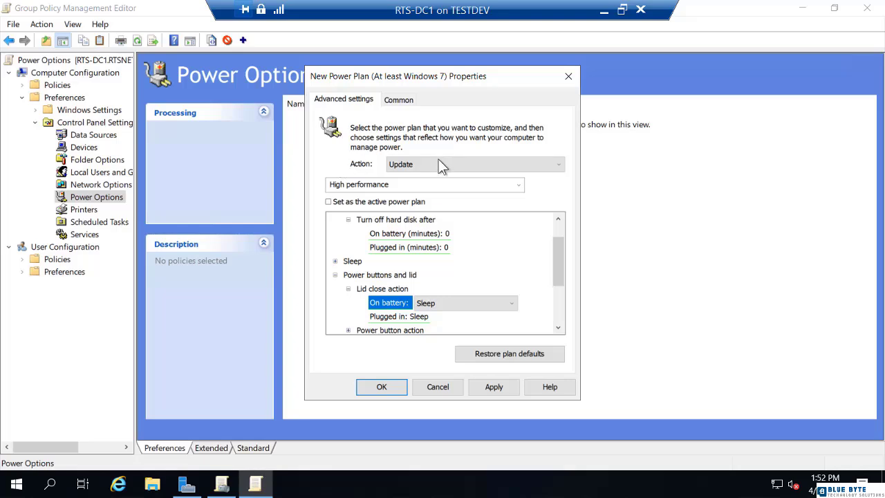
Step: Set the preference action to Create and name the power plan "Go Green!!!"
click(412, 184)
click(518, 186)
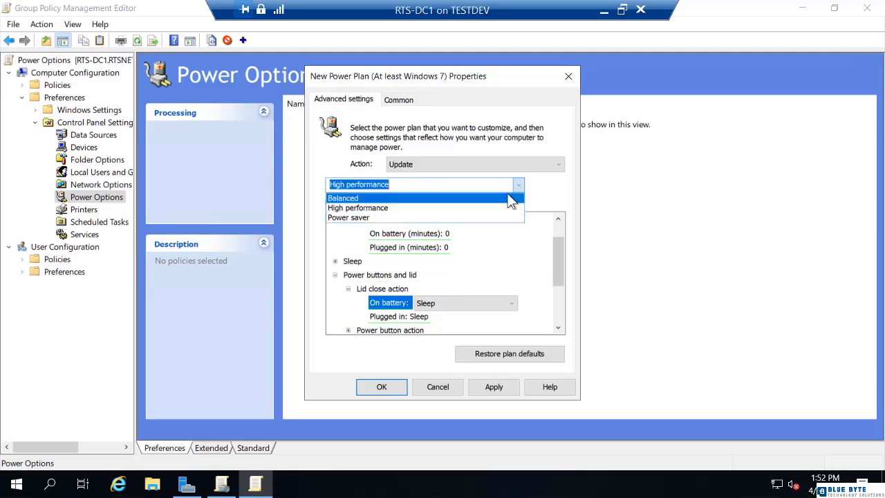
click(469, 164)
click(469, 164)
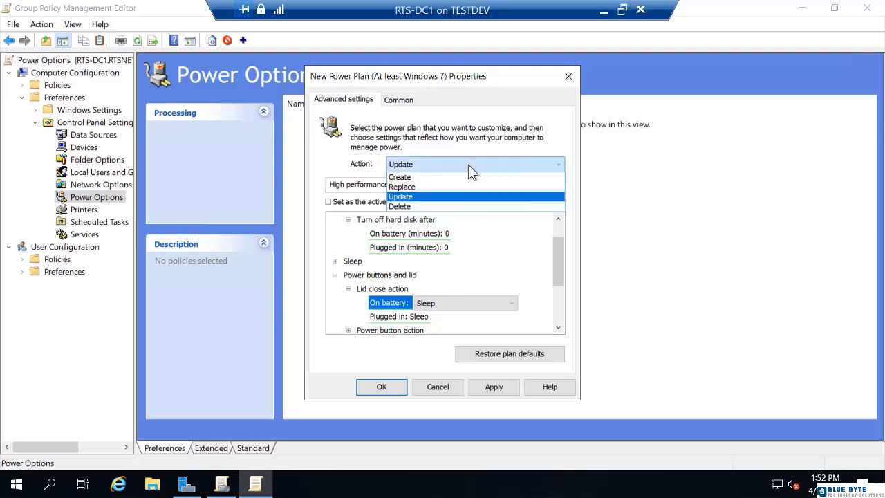
click(405, 178)
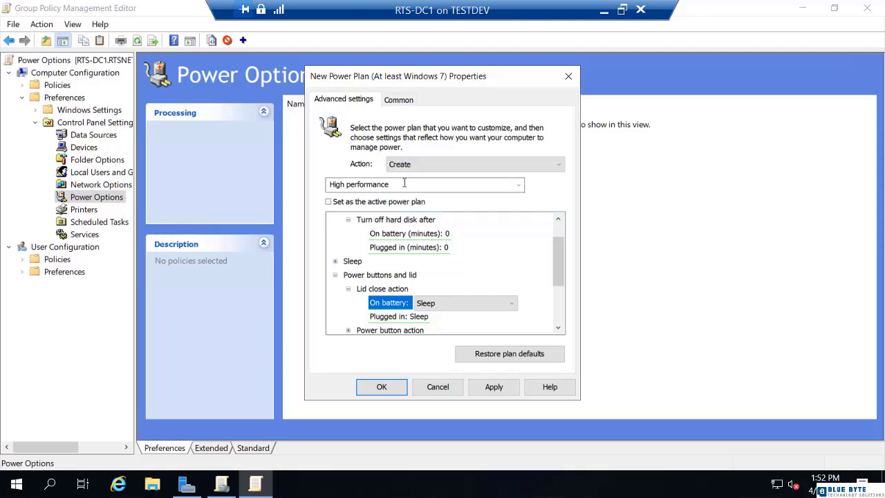
click(406, 185)
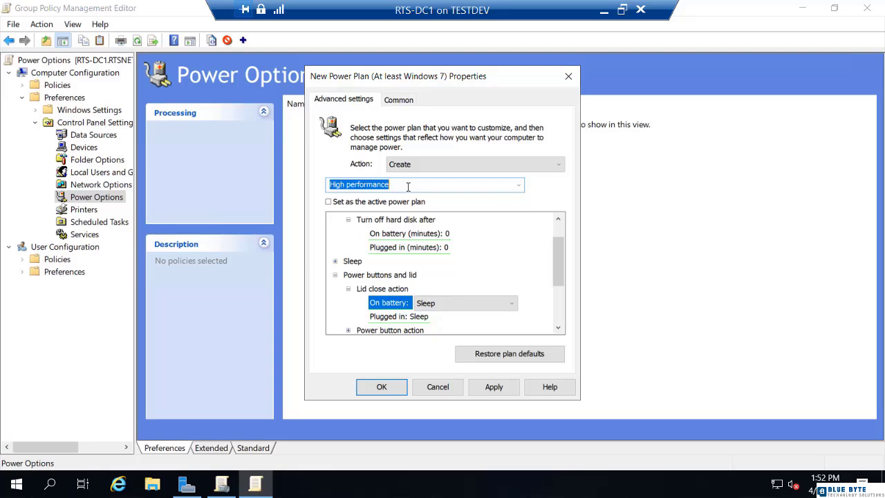
text(Go)
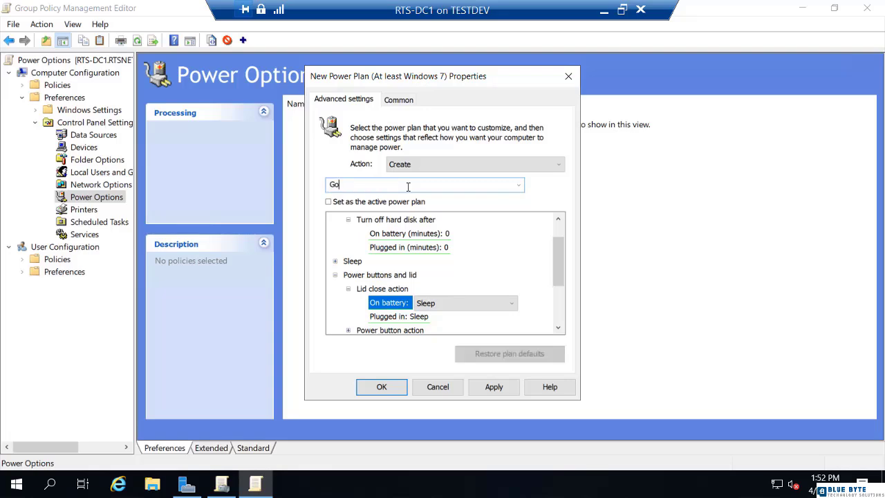
text( Green!!!)
Step: Review when the plan turns off the display on battery and plugged in, and save the power plan item
click(336, 274)
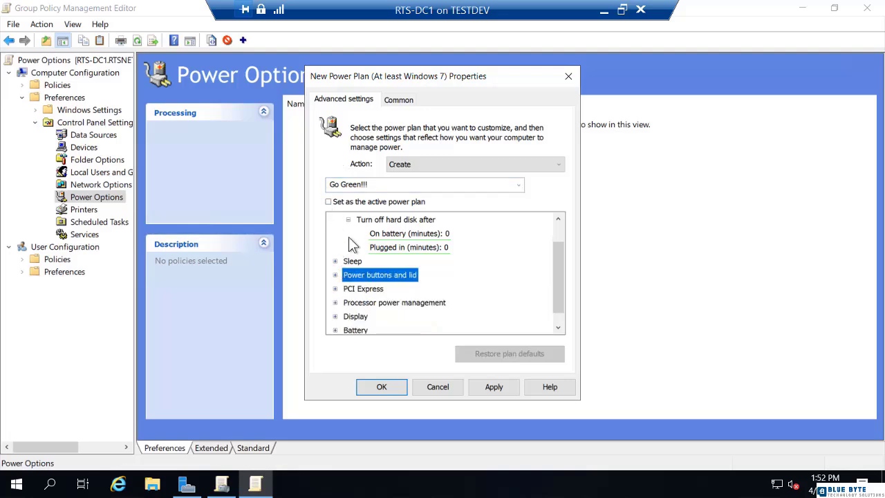
click(349, 220)
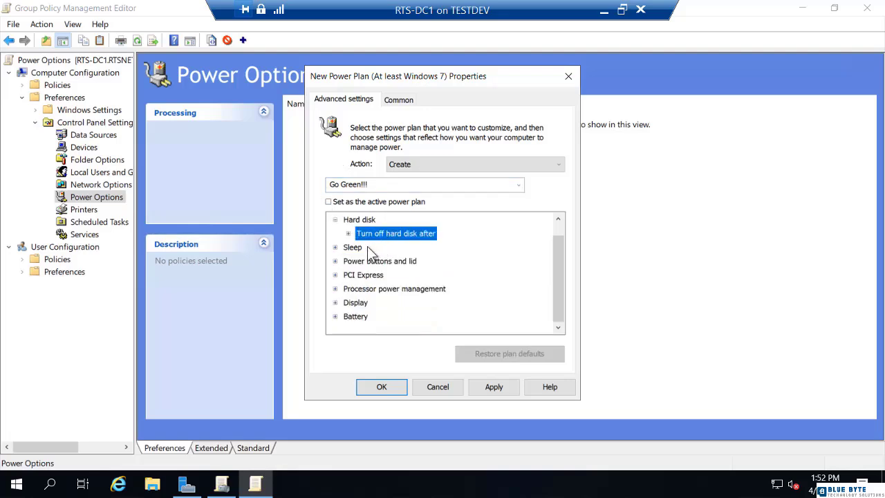
scroll(366, 249, up, 1)
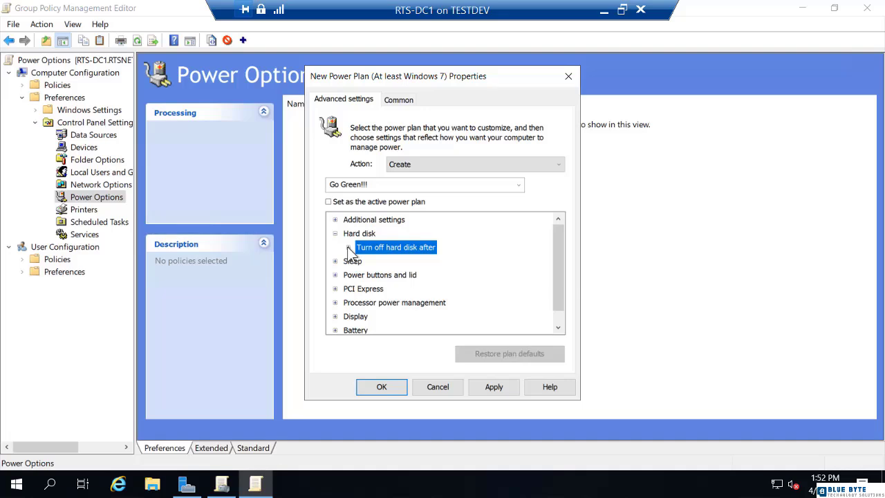
scroll(359, 262, down, 1)
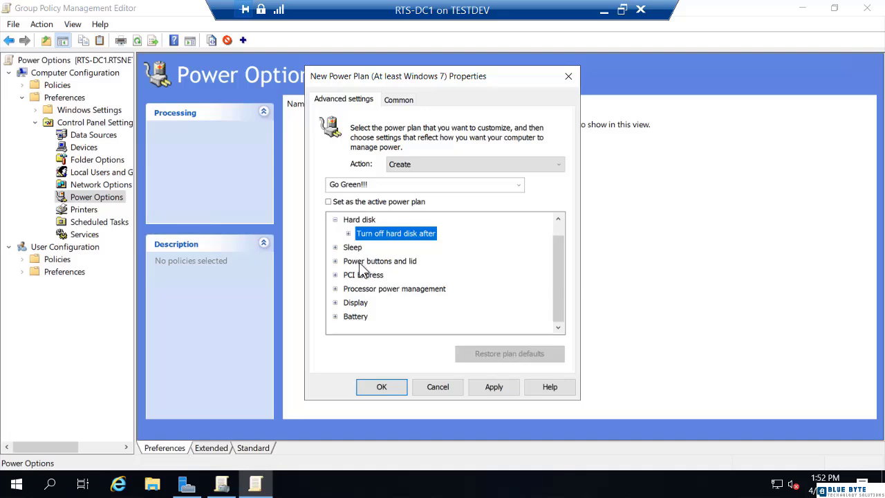
click(335, 301)
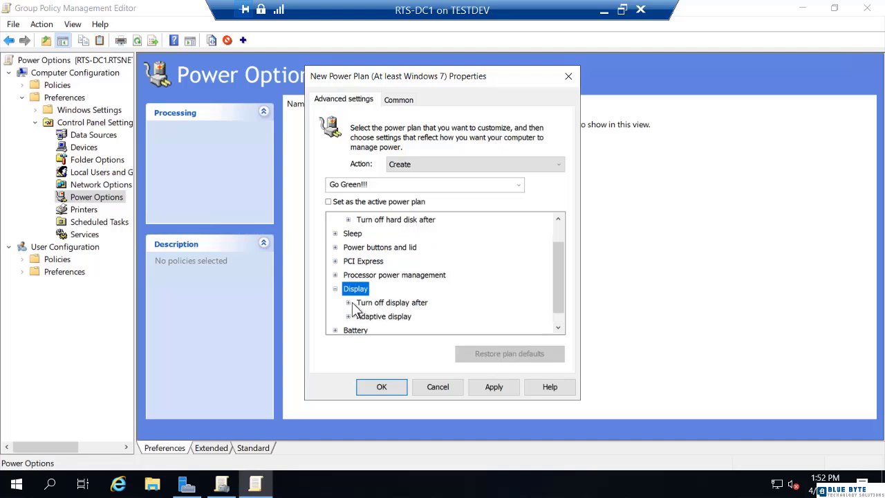
click(350, 303)
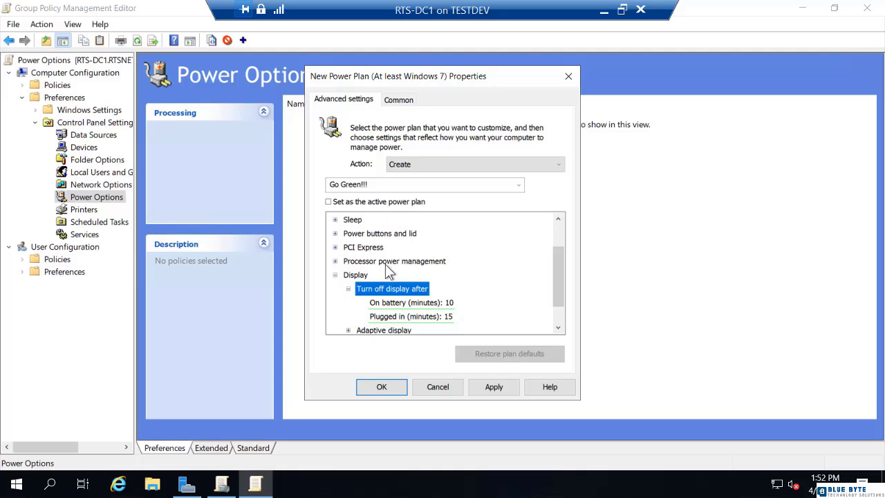
click(382, 386)
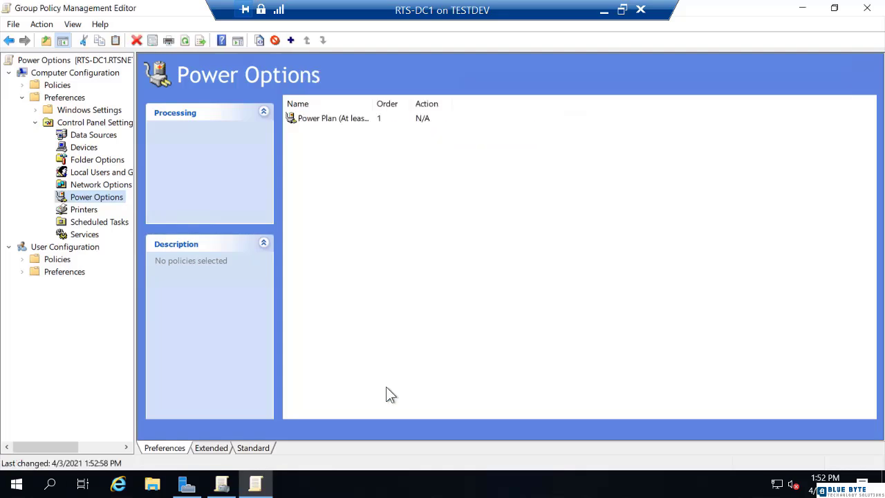
Step: Open this server's additional power settings and expand the additional plans to review the locally available power plans
right_click(18, 485)
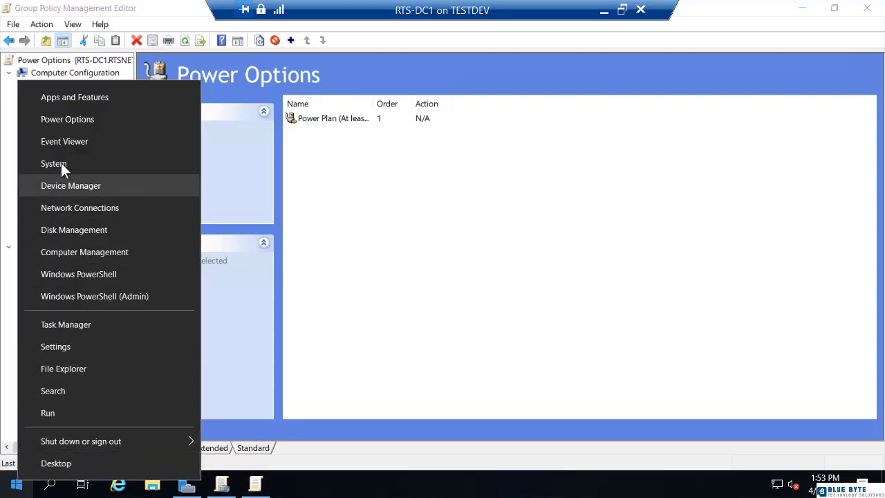
click(63, 119)
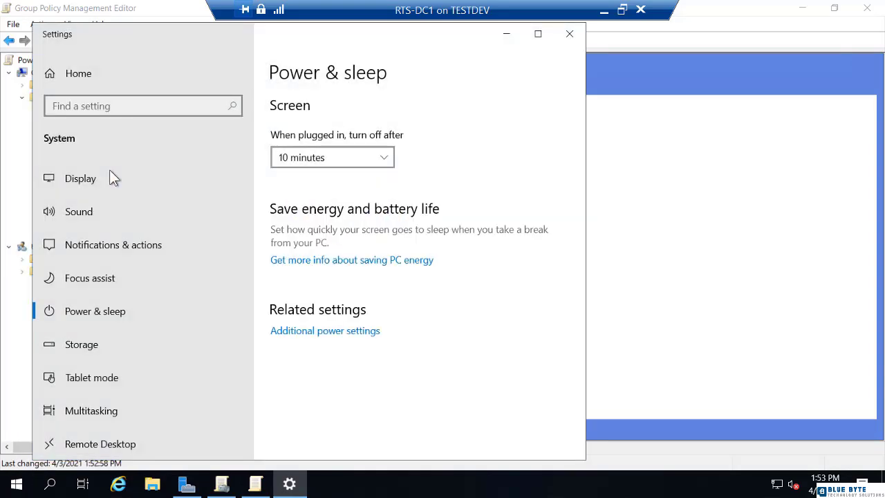
click(306, 333)
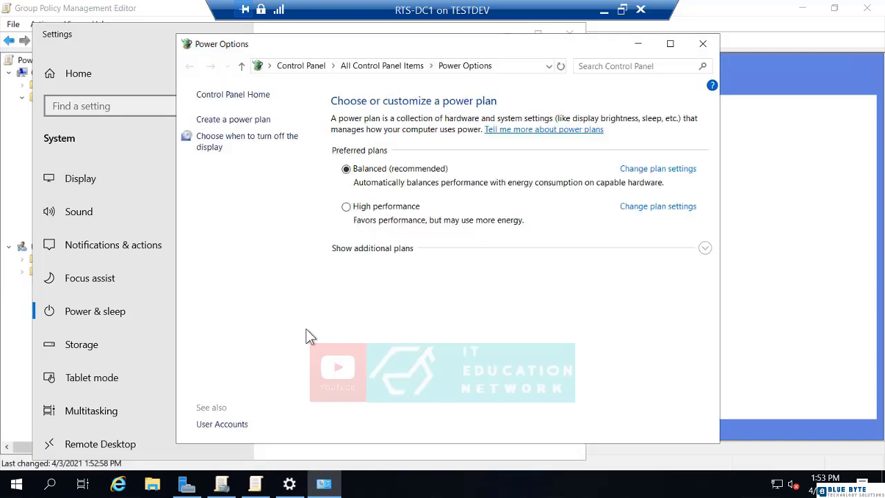
click(704, 249)
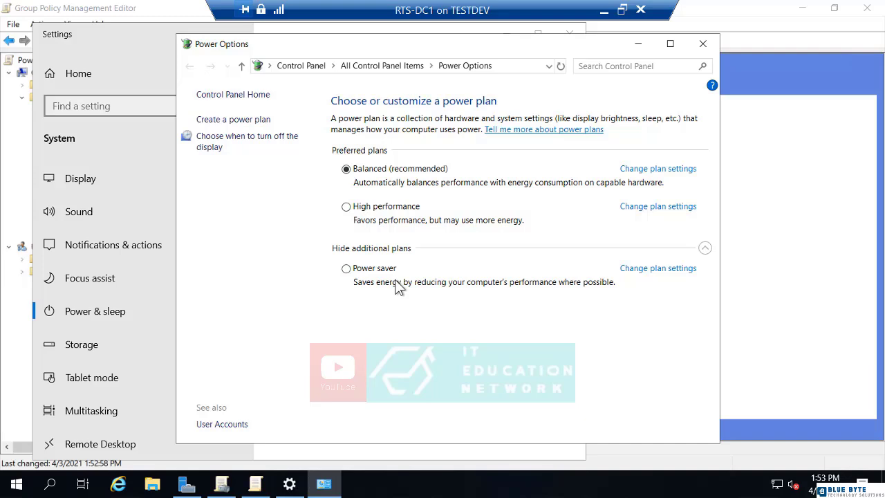
Step: Run a Group Policy update on the server and refresh the local list of power plans
right_click(15, 483)
click(53, 415)
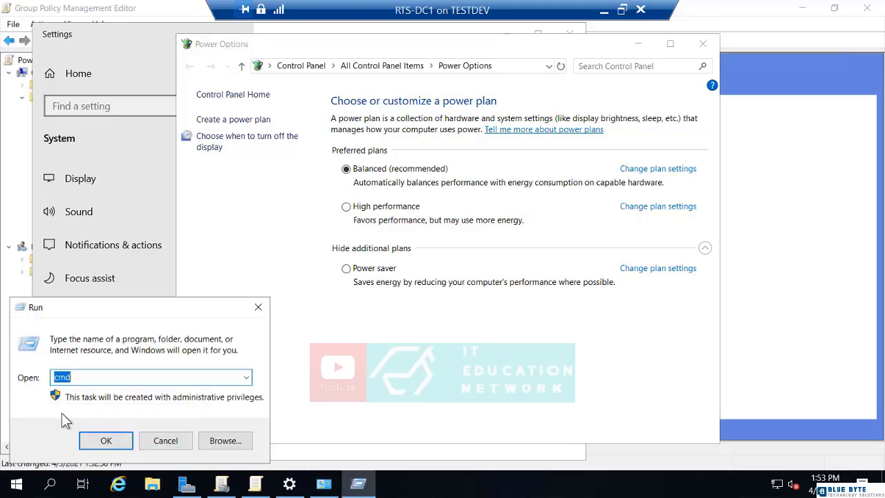
text(g)
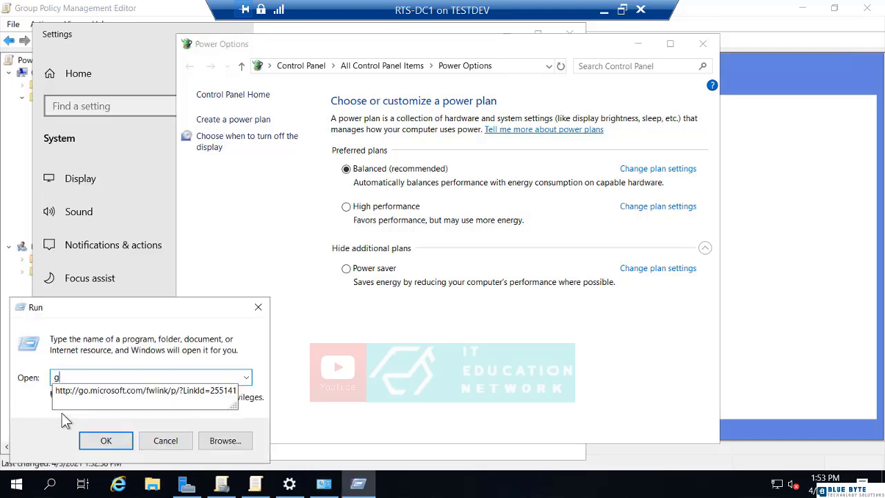
text(pedit.msc)
key(Return)
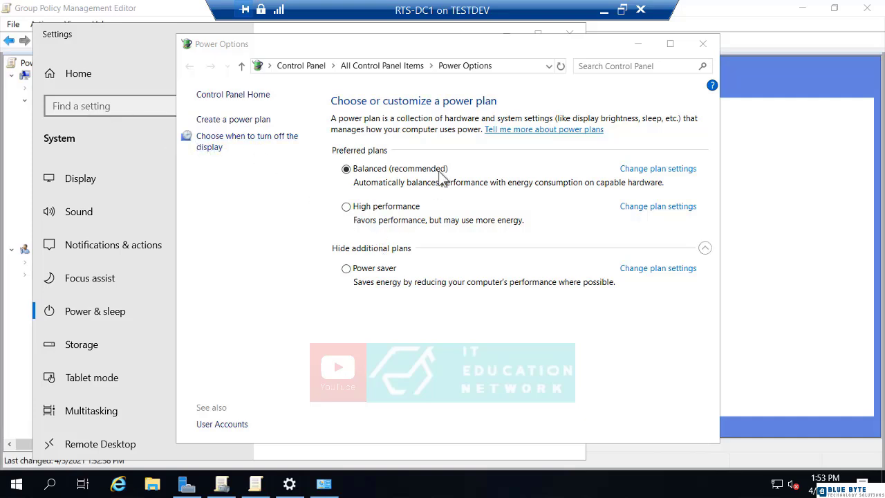
click(561, 66)
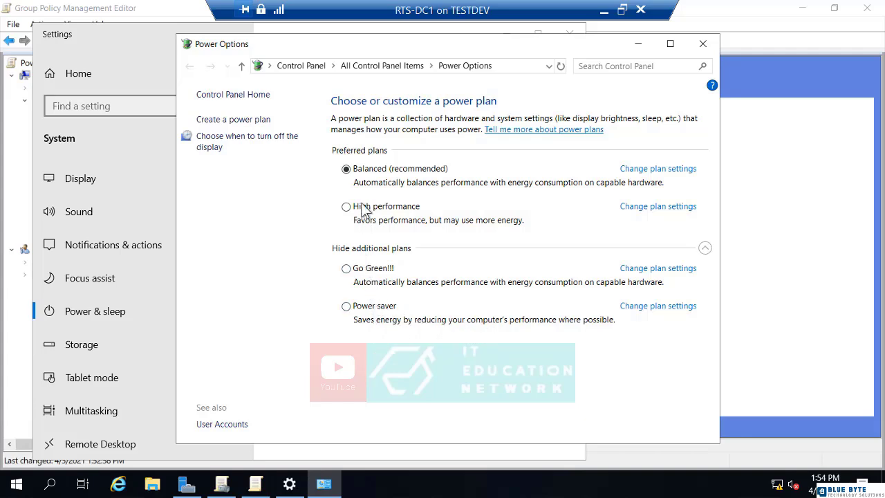
Step: Enable "Apply once and do not reapply" and item-level targeting on the "Go Green!!!" preference item, and open its Targeting Editor
click(255, 489)
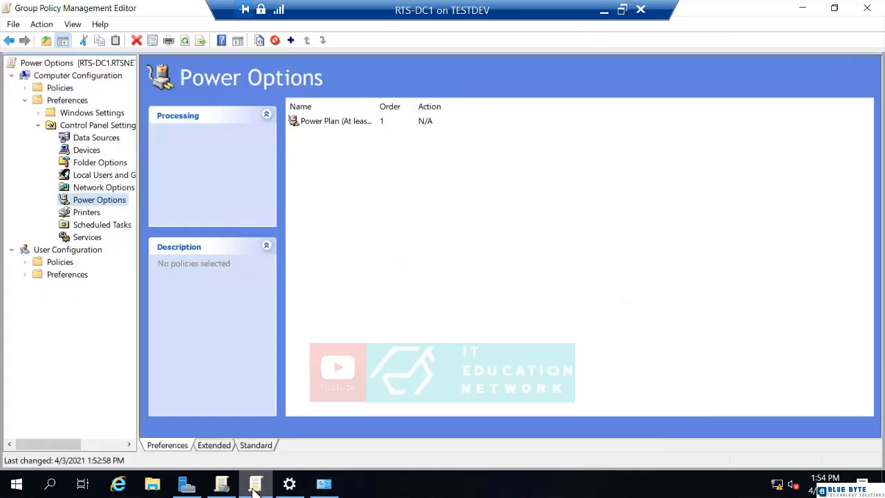
double_click(319, 128)
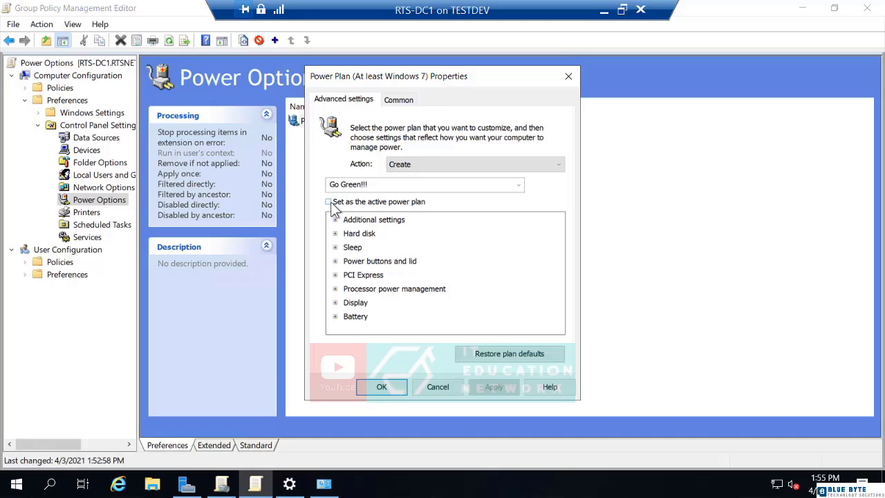
click(398, 100)
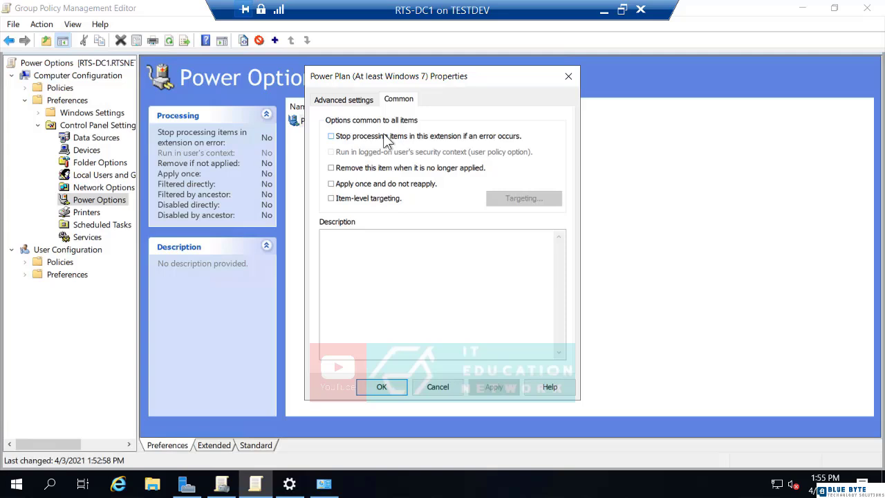
click(331, 184)
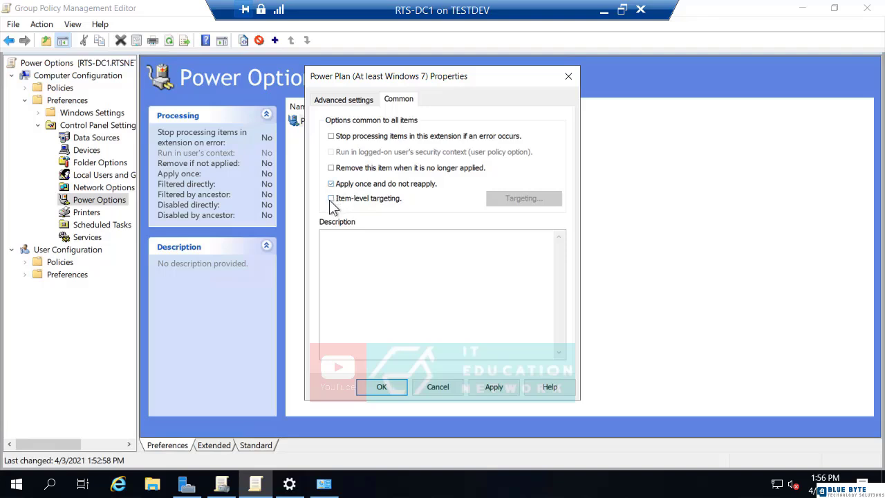
click(331, 200)
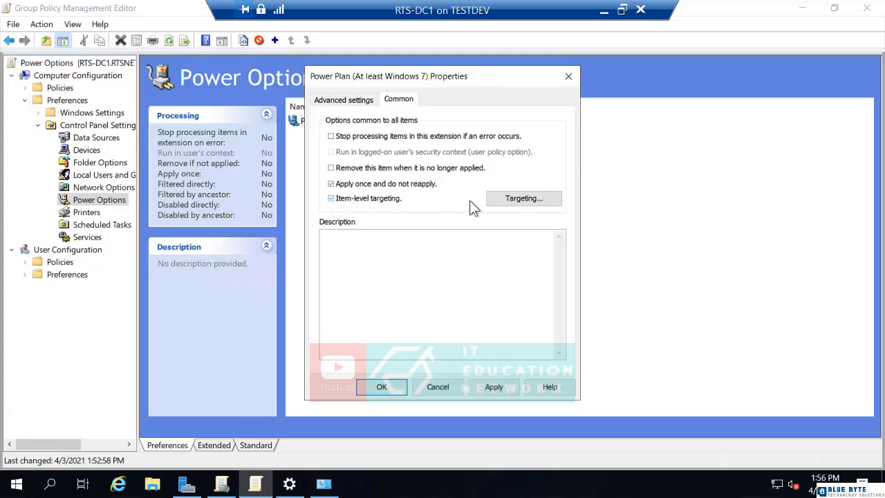
click(504, 201)
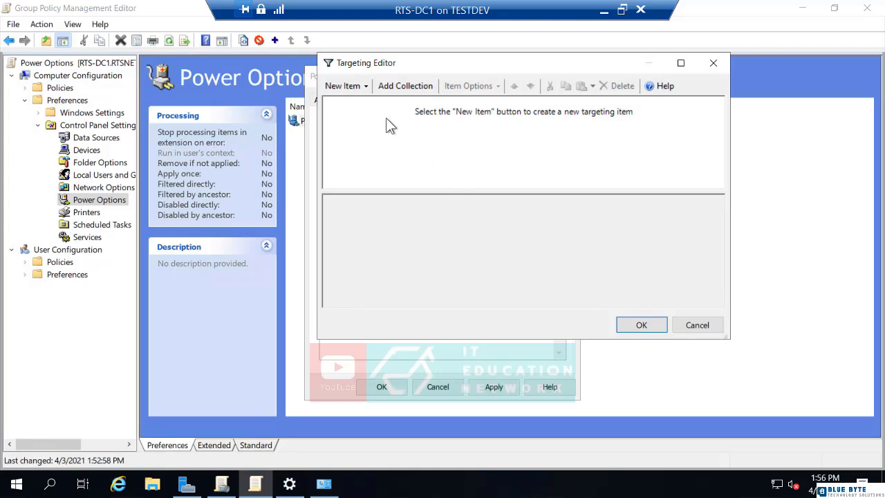
Step: Add a CPU Speed targeting item requiring at least 1000 MHz and review the other available speeds
click(362, 87)
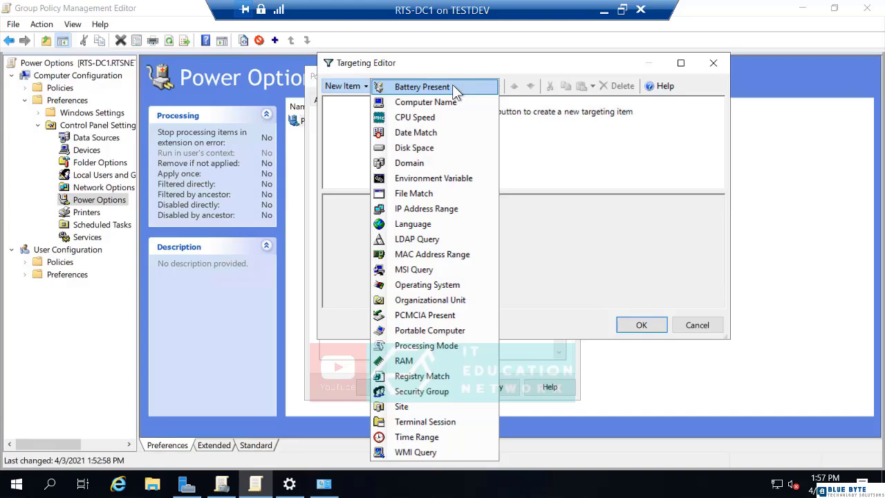
click(437, 116)
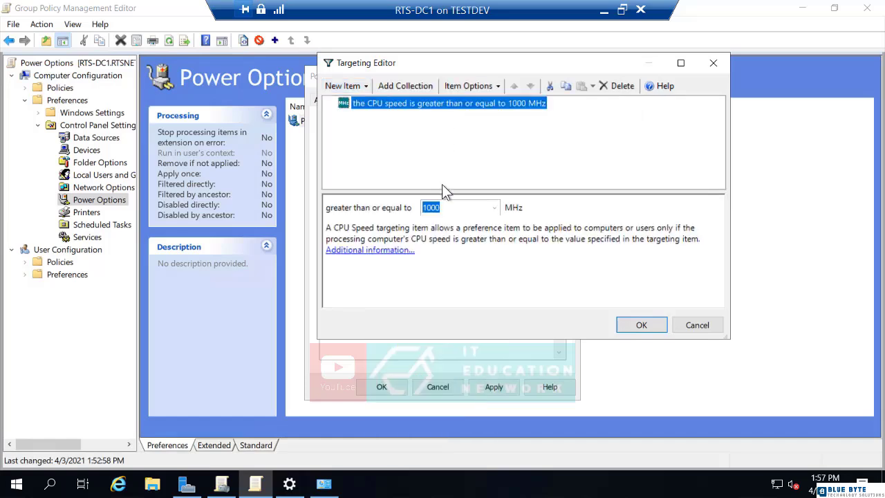
click(495, 209)
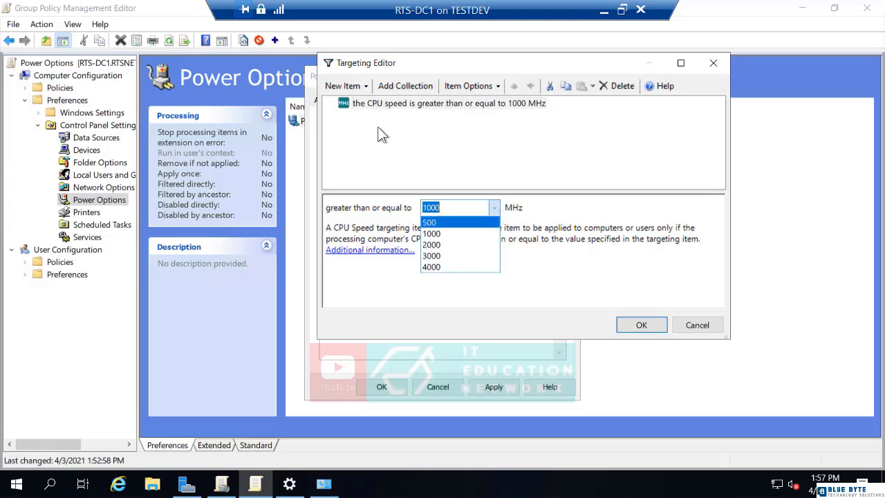
click(359, 89)
Step: Add a Disk Space targeting item for 80 GB free on the system drive and an IP Address Range targeting item
click(359, 89)
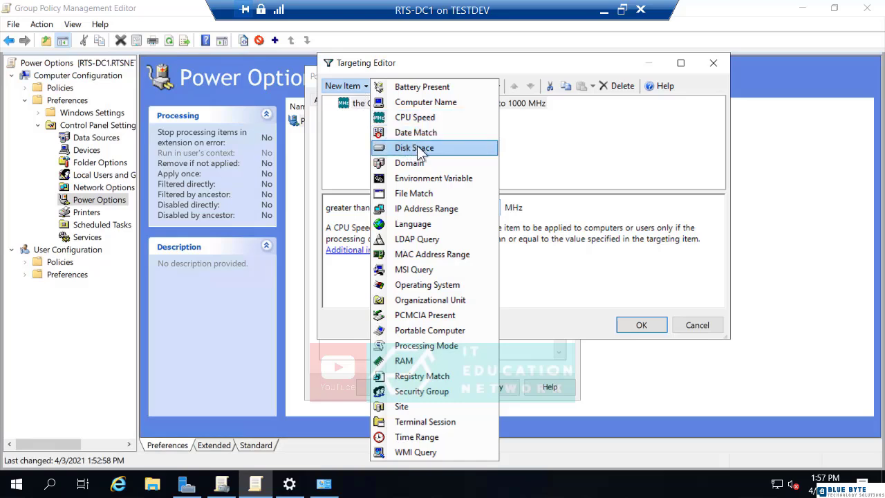
click(431, 148)
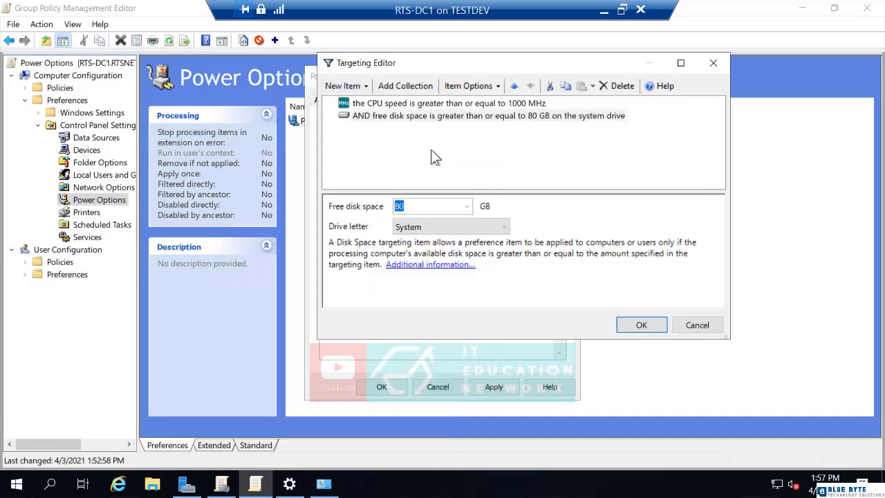
click(462, 231)
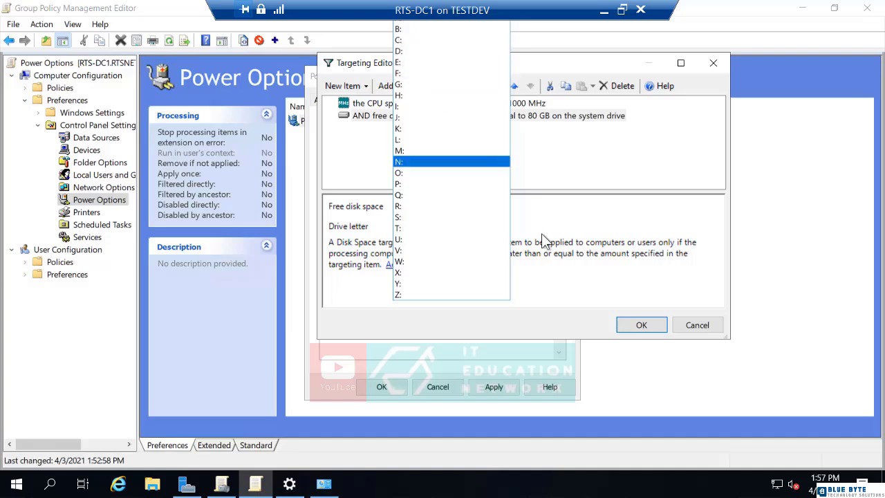
click(567, 257)
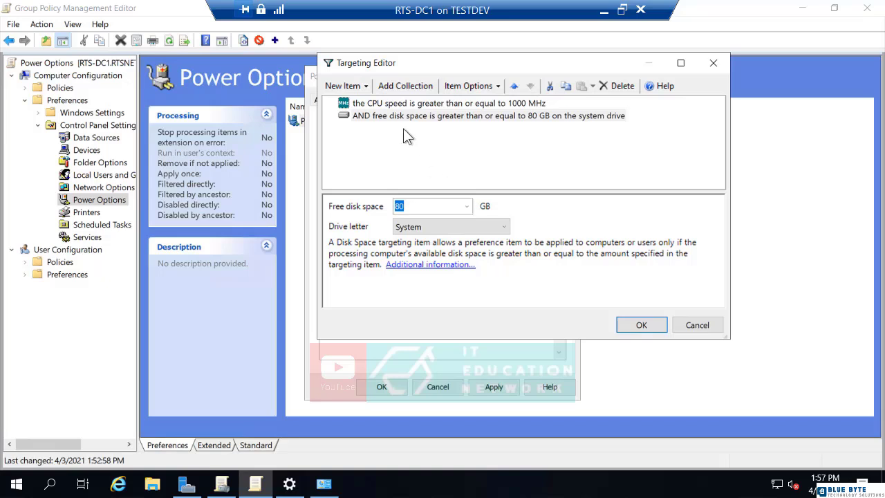
click(346, 86)
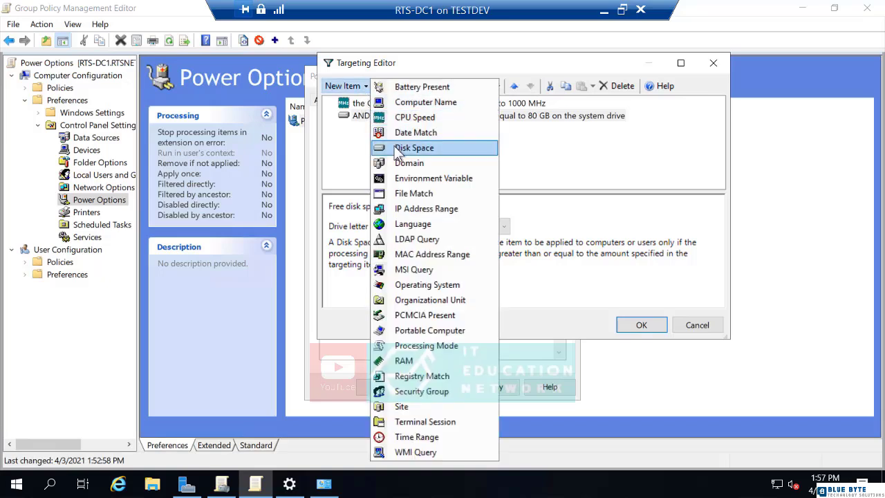
click(402, 213)
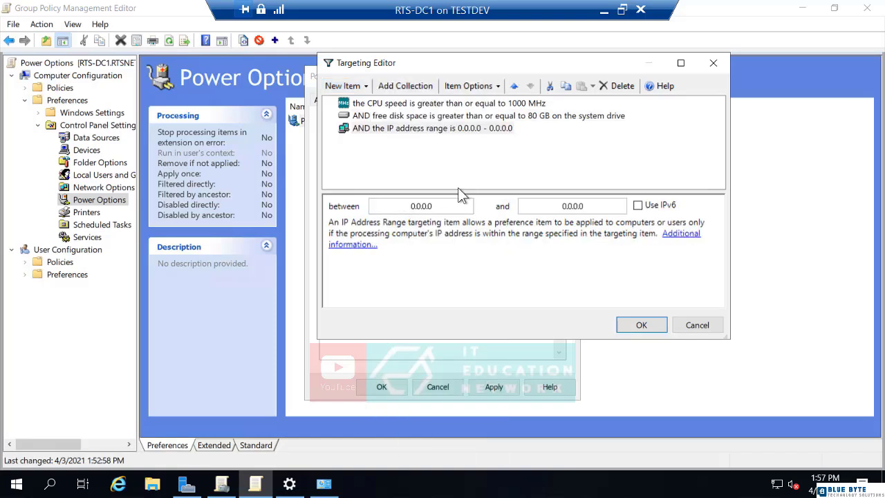
Step: Add an Operating System targeting item for Windows 10, 64-bit Enterprise edition
click(365, 85)
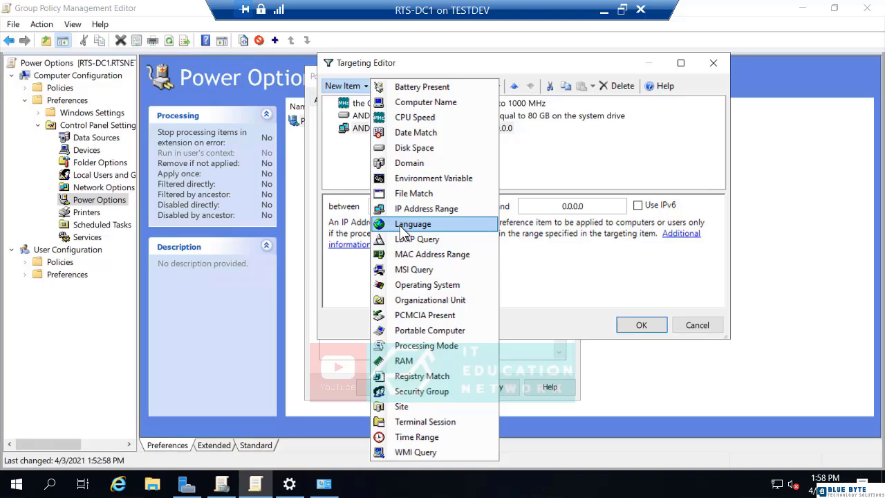
click(423, 285)
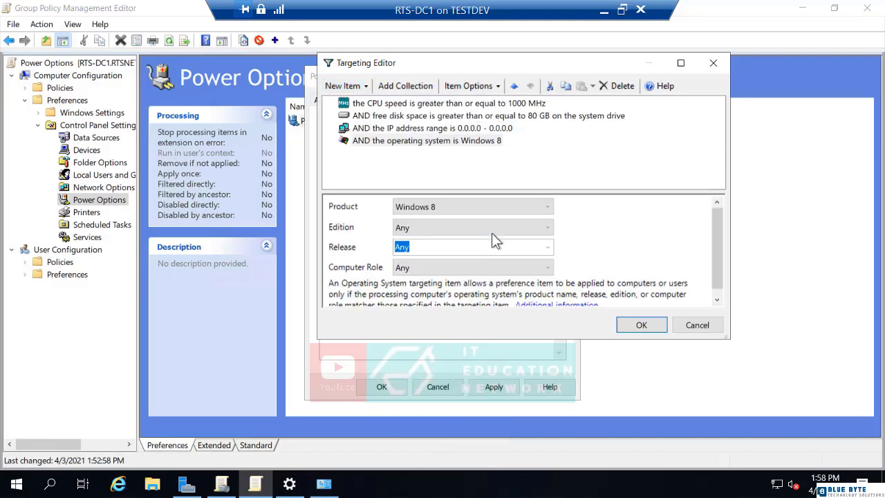
click(545, 209)
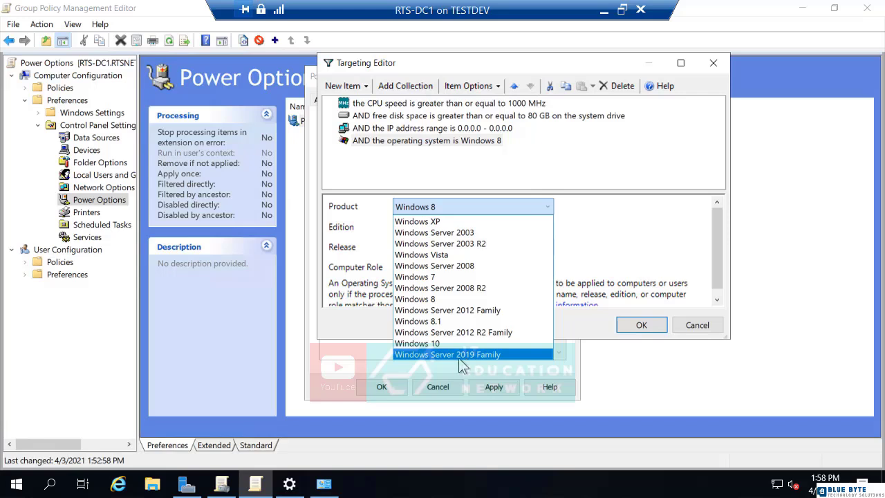
click(440, 343)
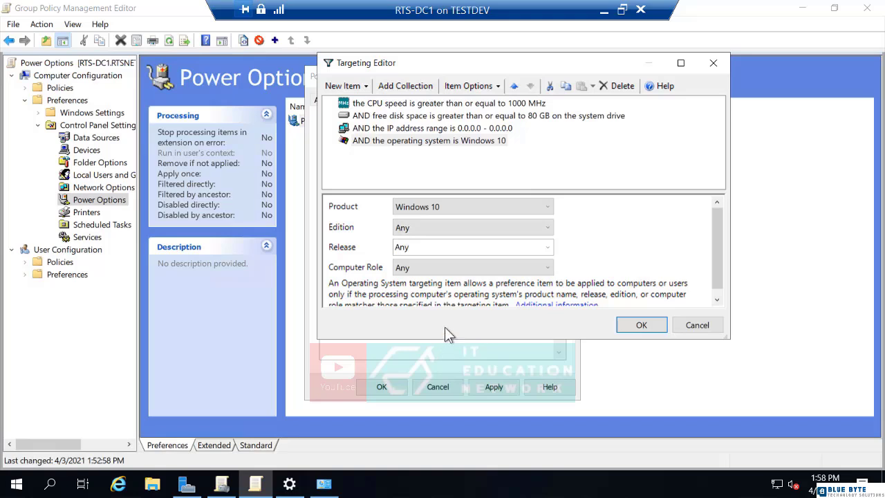
click(464, 226)
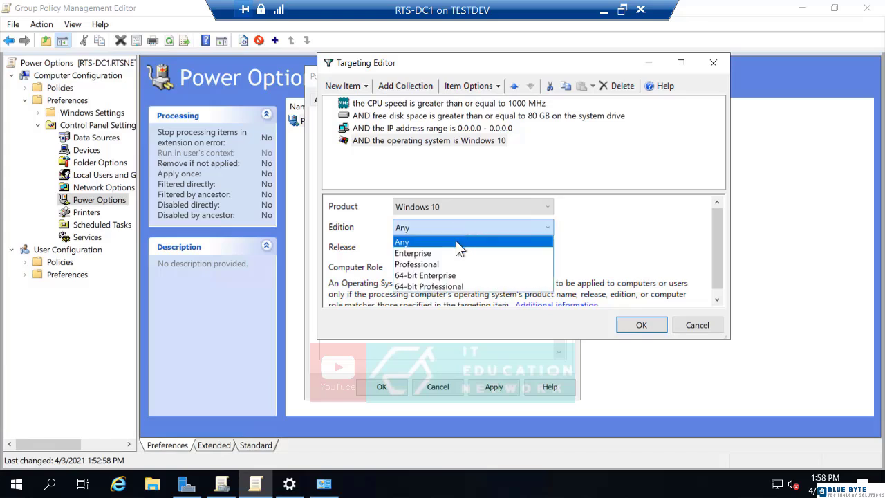
click(448, 276)
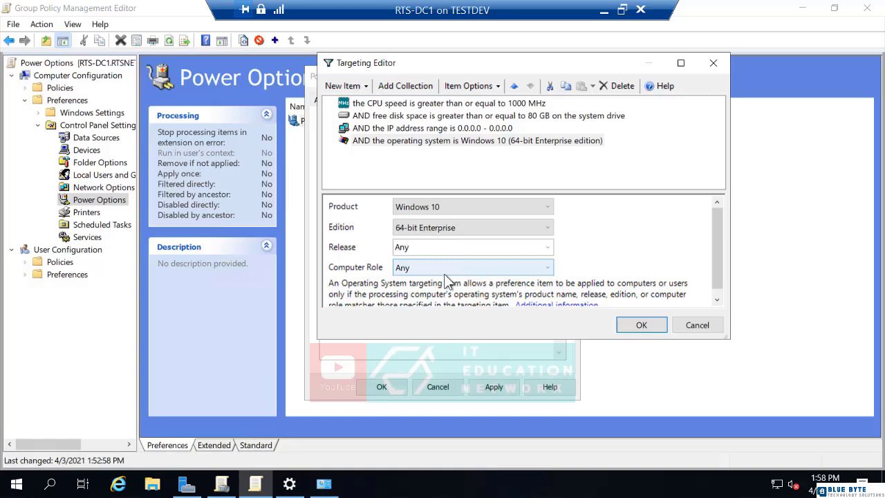
Step: Delete the CPU speed, disk space, IP address range and operating system targeting items
click(357, 92)
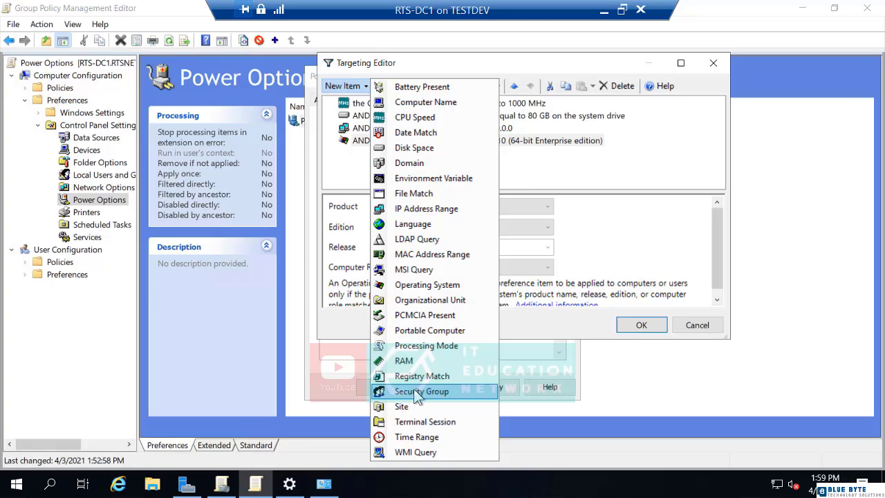
click(523, 168)
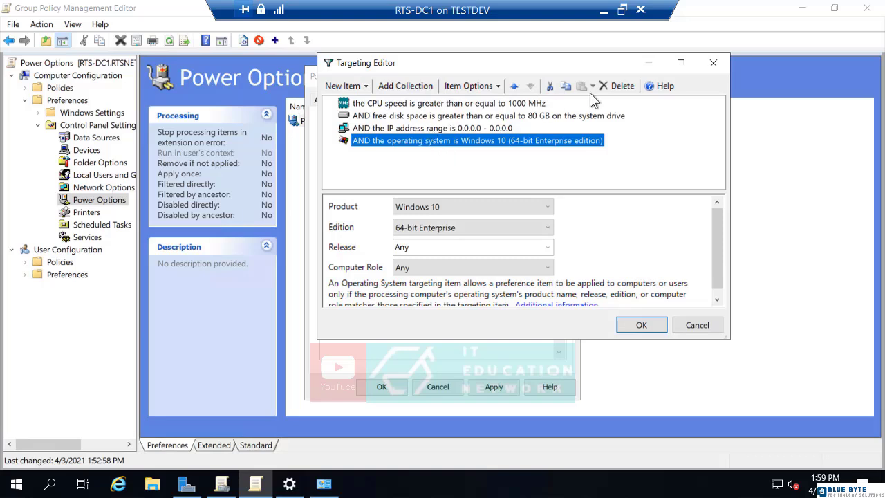
click(618, 86)
click(618, 86)
click(618, 86)
click(619, 88)
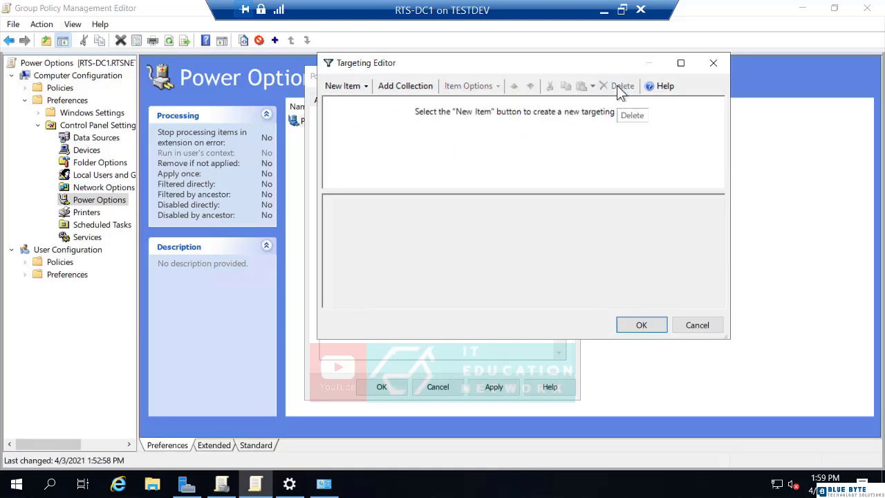
Step: Add an Operating System targeting item with Windows 7 as the product
click(366, 86)
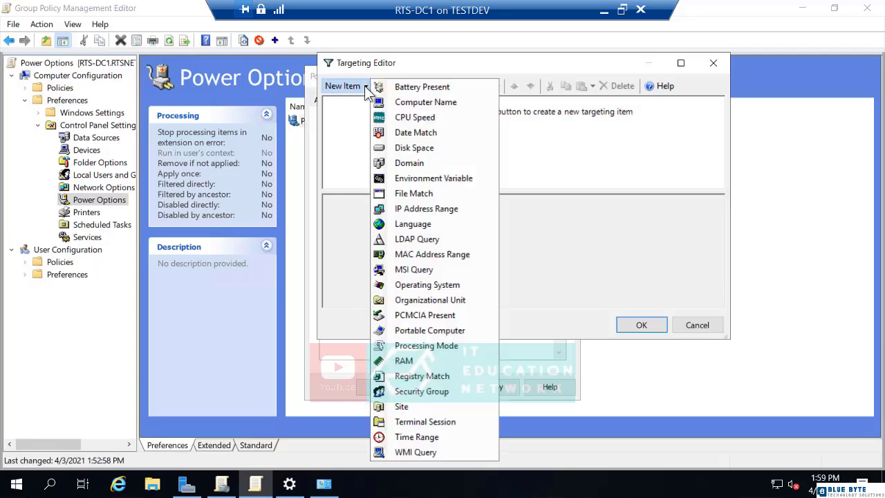
click(424, 285)
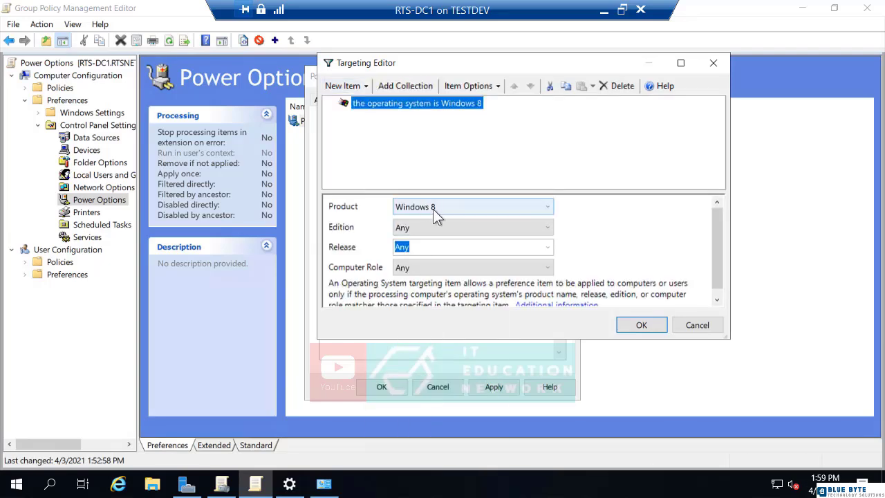
click(433, 209)
click(437, 277)
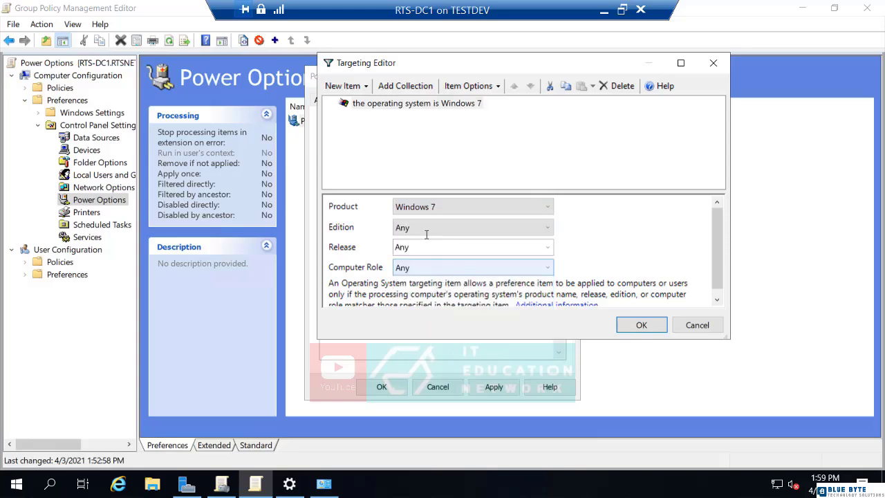
Step: Add a second Operating System targeting item with Windows 10 as the product
click(367, 85)
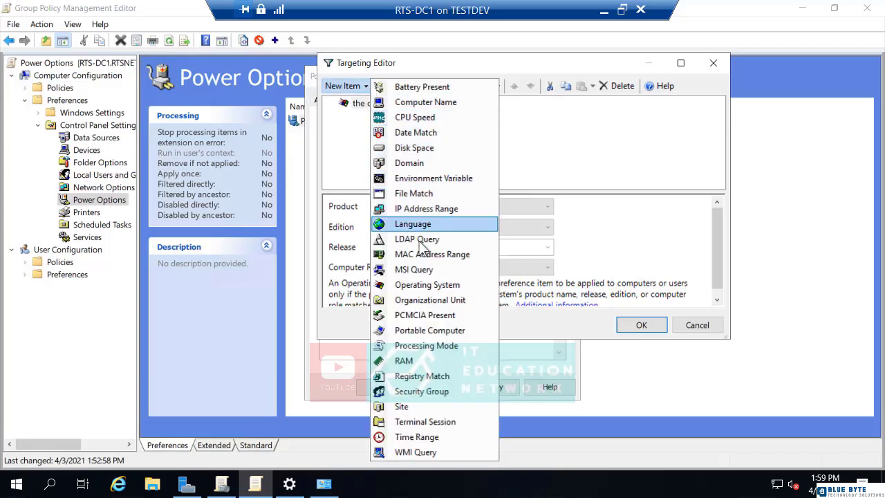
click(421, 285)
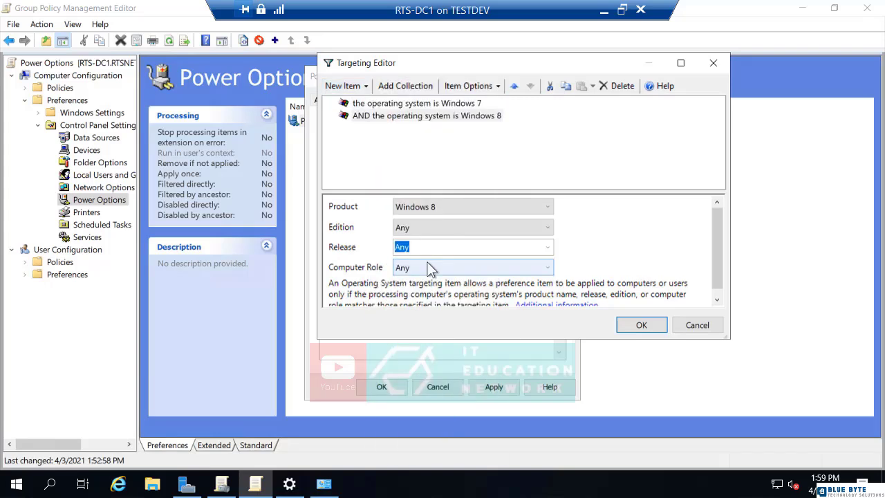
click(441, 208)
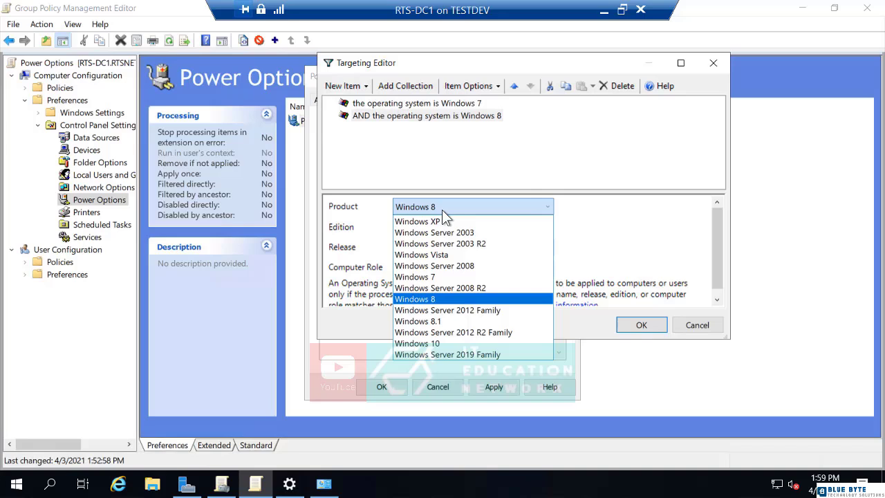
click(436, 343)
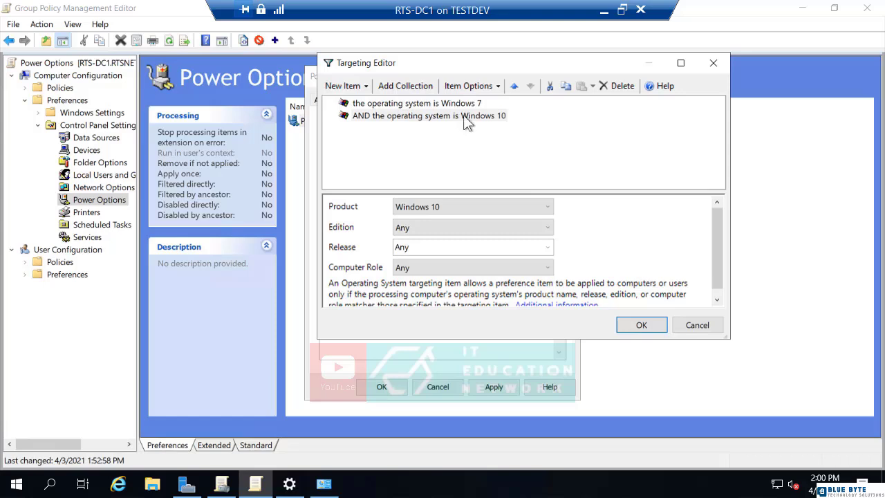
Step: Combine the Windows 10 targeting item using OR and set the Windows 7 item to Is Not
click(381, 119)
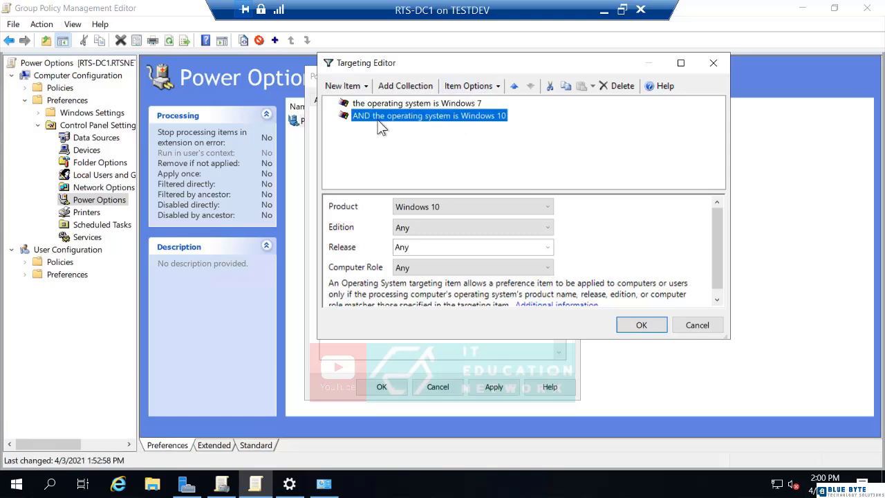
click(487, 88)
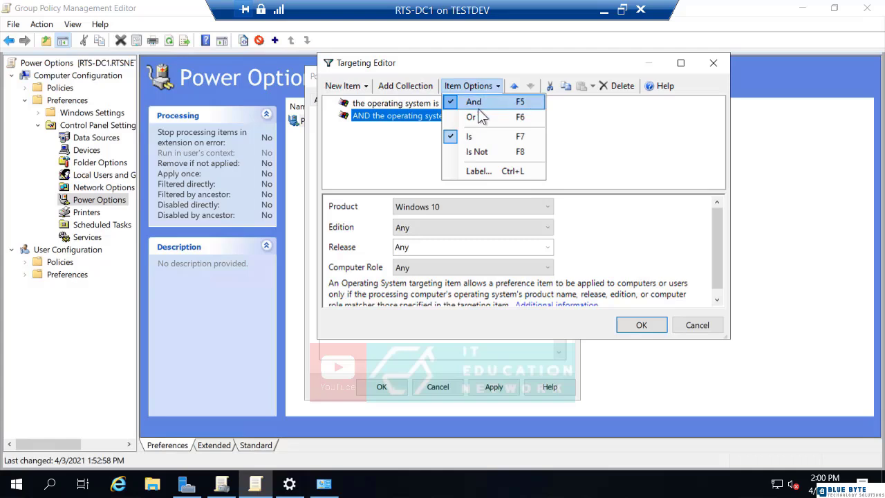
click(472, 117)
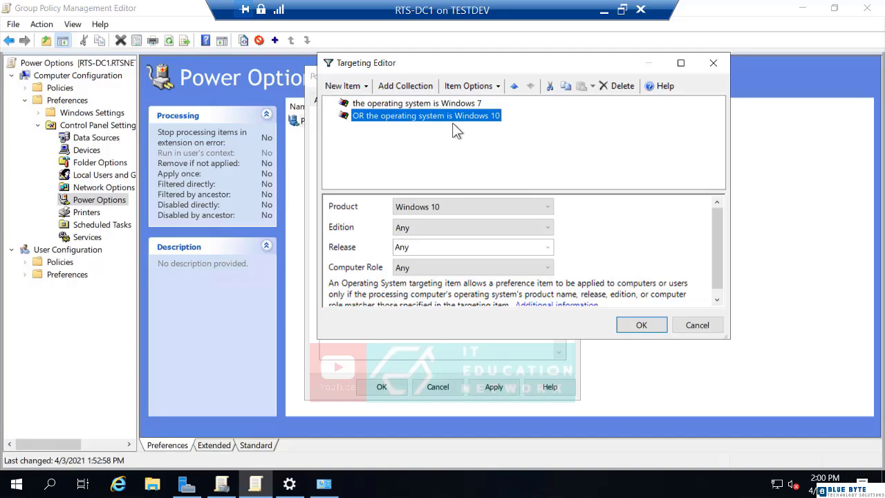
click(429, 105)
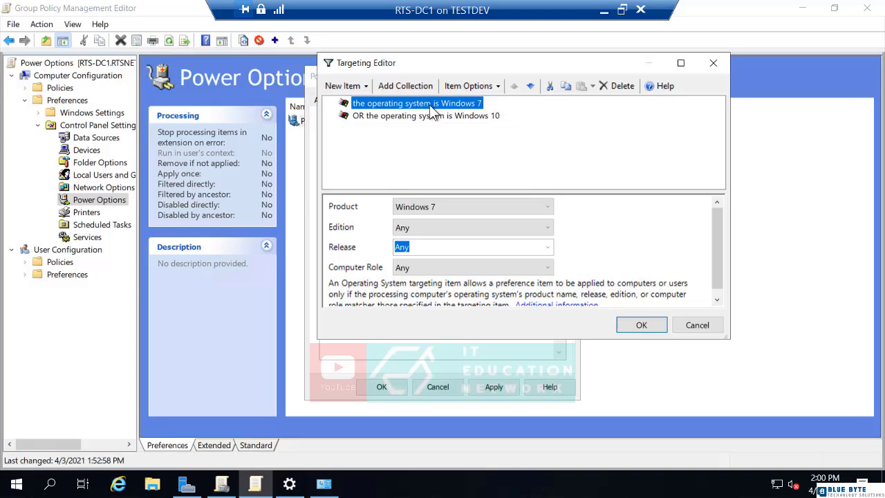
click(470, 87)
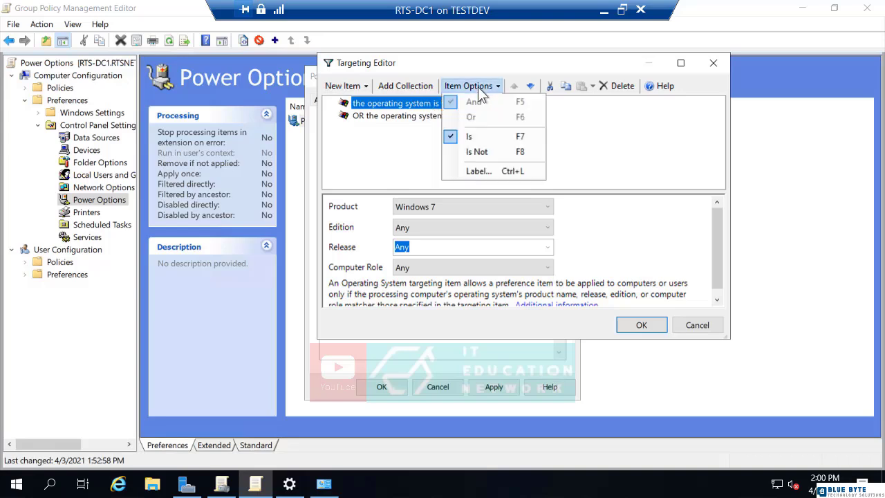
click(480, 153)
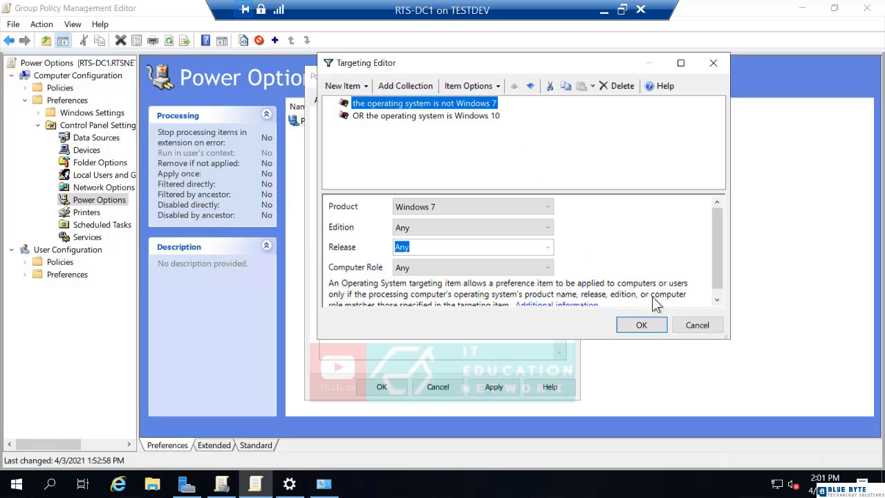
Step: Discard the targeting edits and close the power plan's properties without saving, with item-level targeting cleared
click(687, 326)
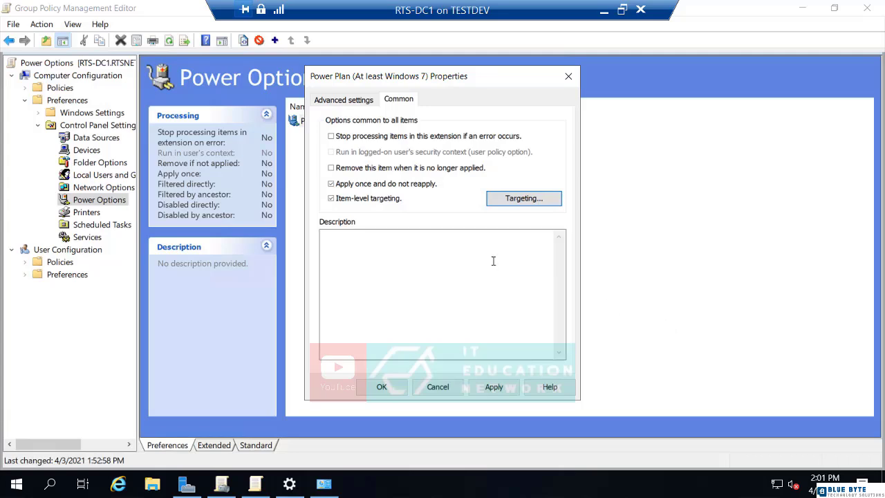
click(371, 199)
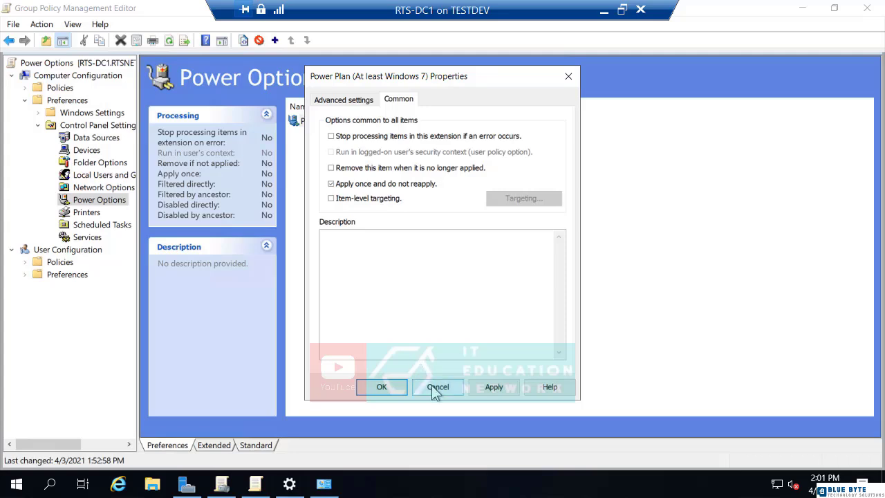
click(433, 386)
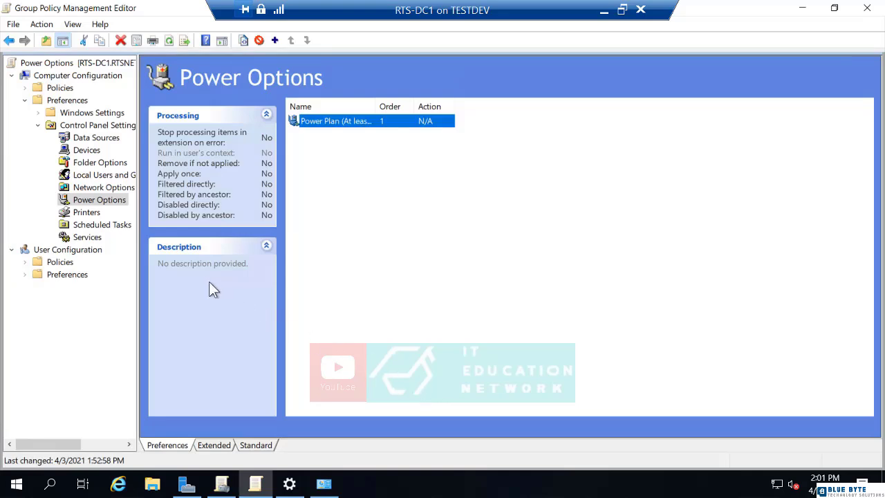
Step: Start a new TCP/IP printer preference under Computer Configuration with Create as its action
click(89, 215)
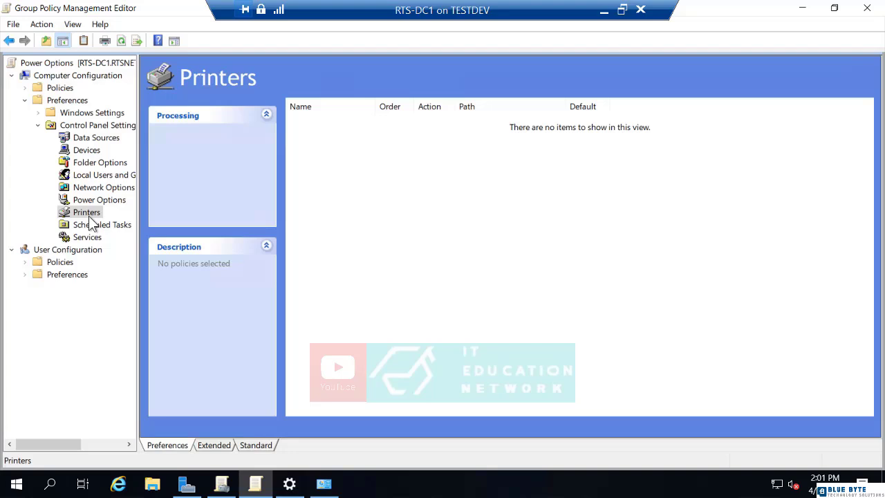
right_click(91, 224)
mouse_move(113, 228)
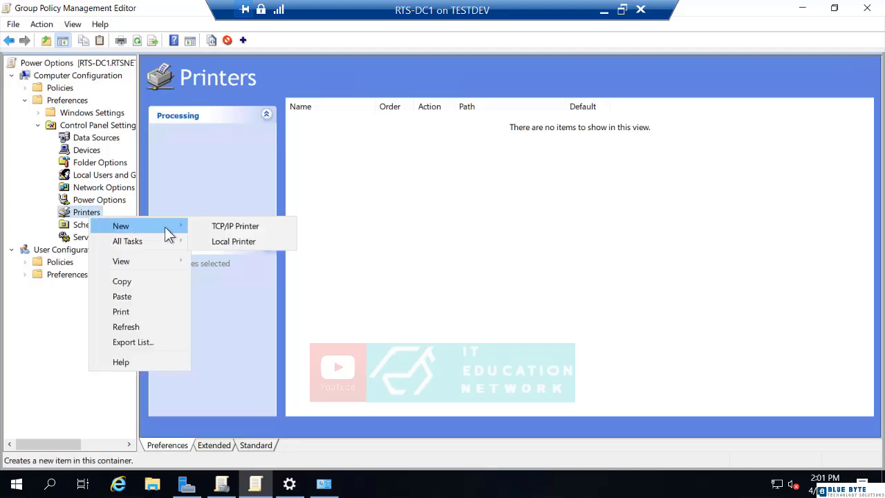
click(211, 228)
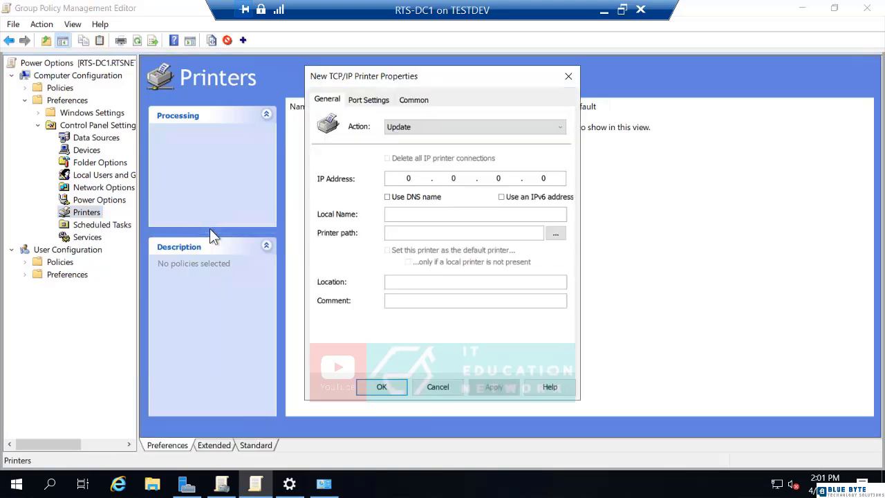
click(416, 129)
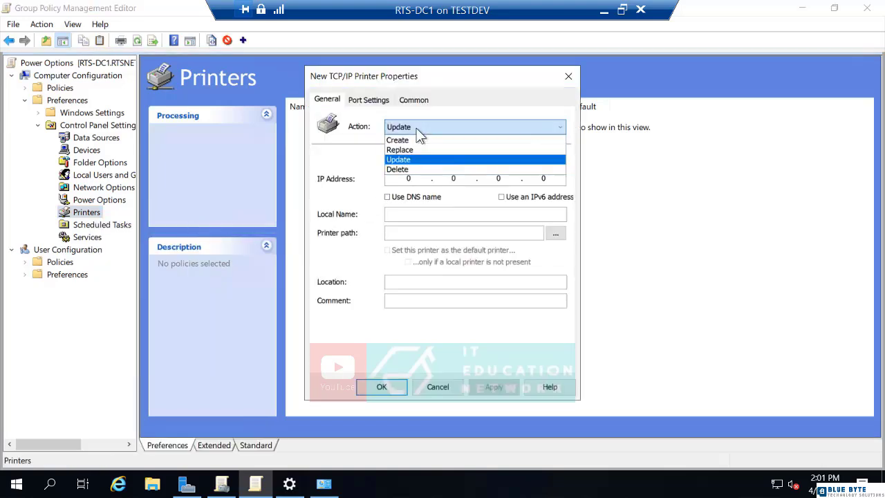
click(417, 140)
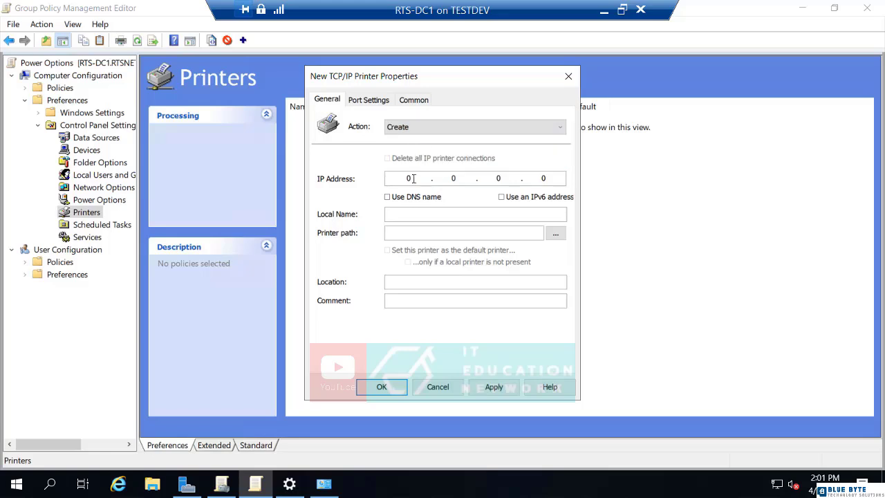
Step: Set the printer's IP address to 172.16.0.50, local name to HP01 and printer path to \\Prnt01\HP01
click(391, 180)
text(172.16.0.50)
click(405, 217)
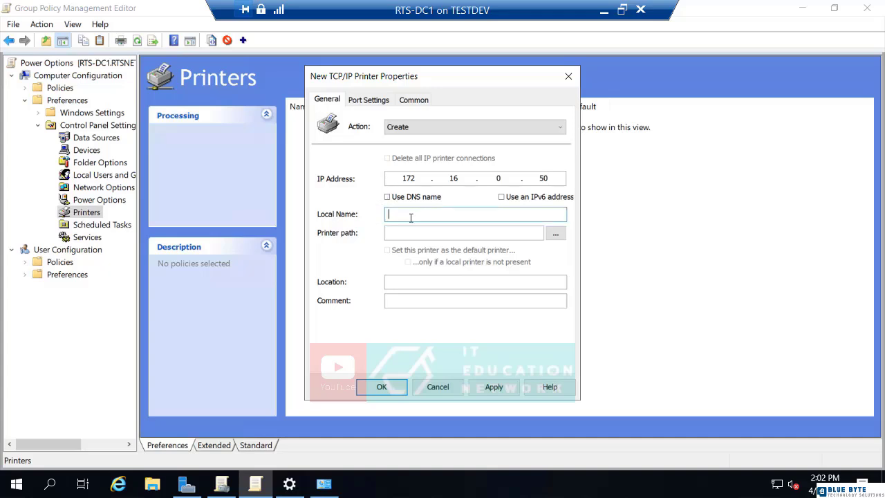
text(HP01)
click(406, 235)
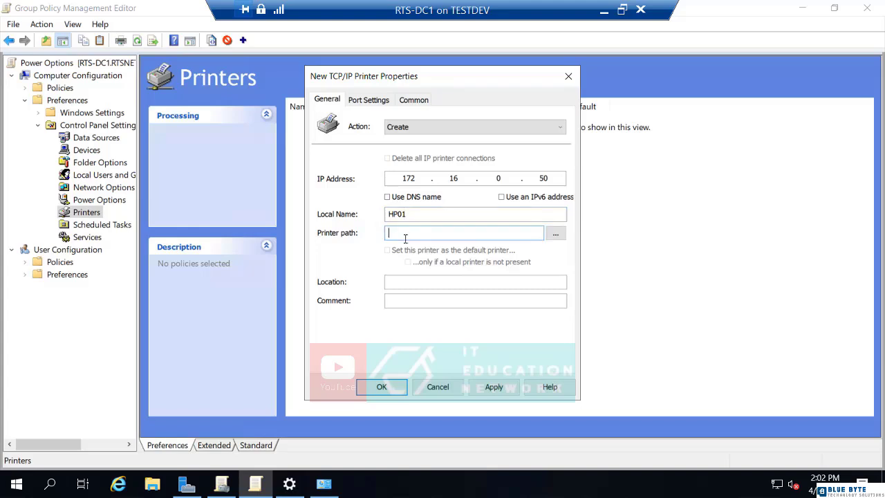
text(\Prnt01\HP01)
Step: Enable item-level targeting for the new printer and add an IP Address Range targeting item
click(412, 100)
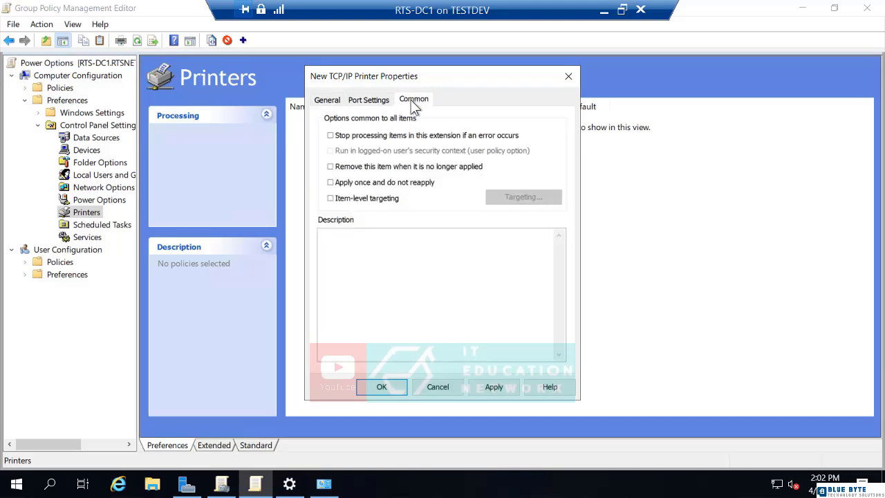
click(385, 199)
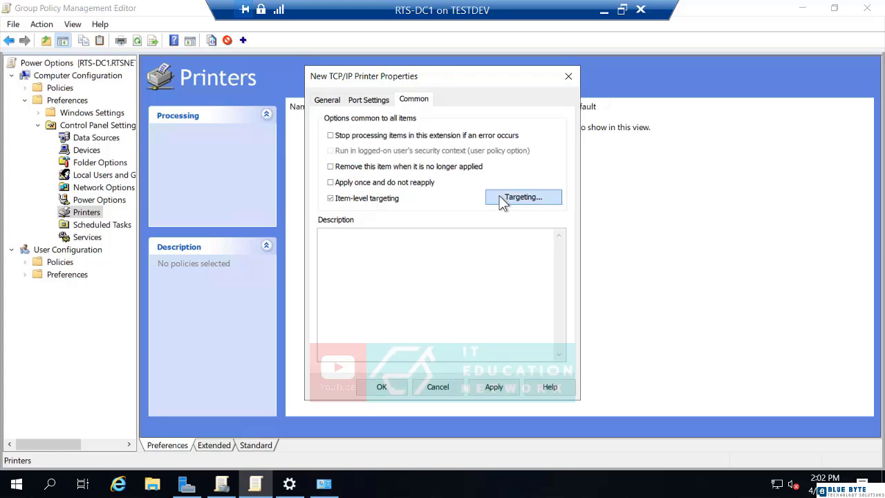
click(502, 201)
click(281, 125)
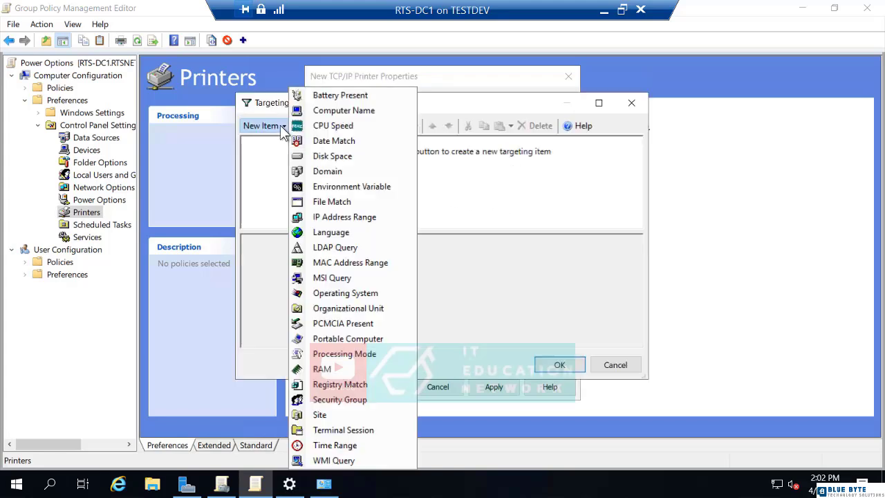
click(320, 217)
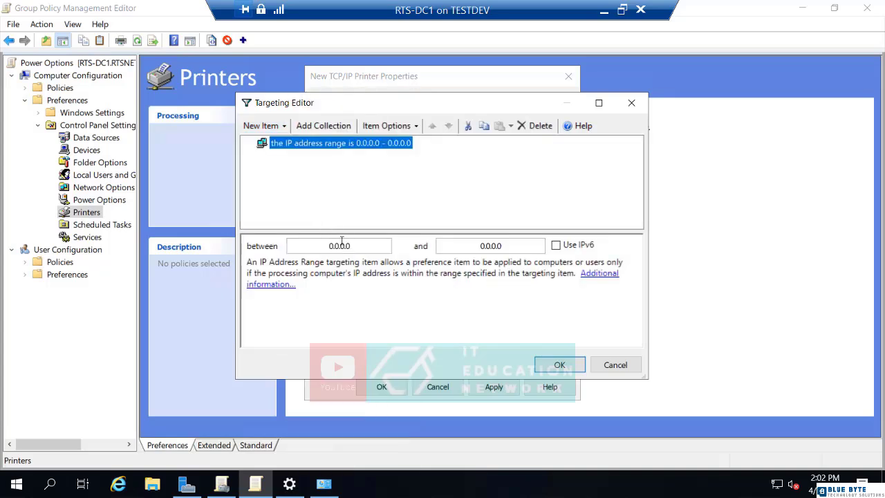
Step: Set the targeting item's IP address range from 172.16.0.100 to 172.16.0.254
click(327, 246)
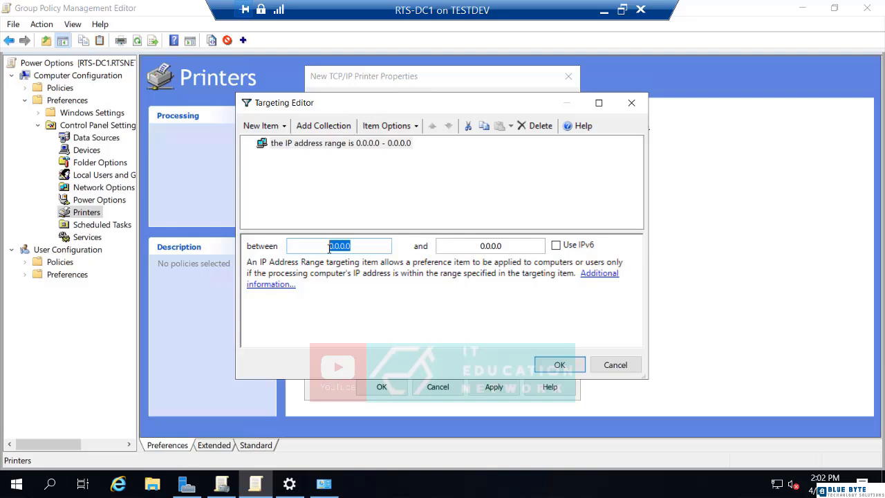
text(182)
key(BackSpace)
key(BackSpace)
key(BackSpace)
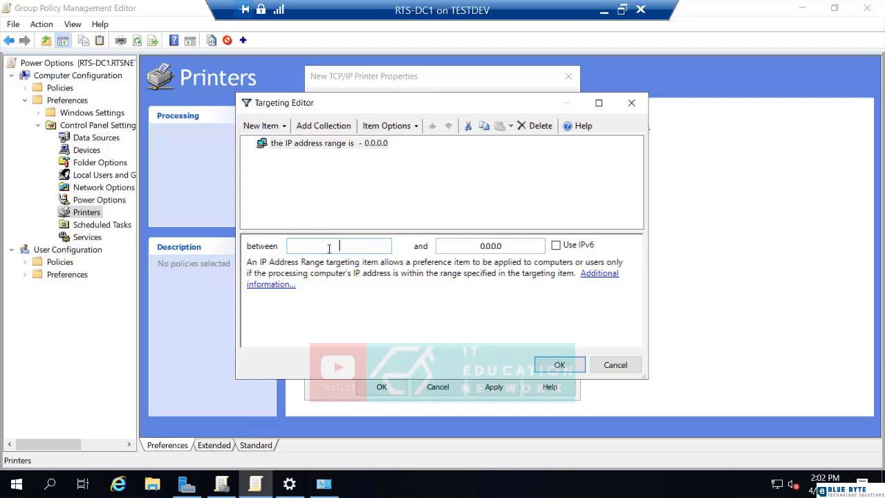
text(172.16.0)
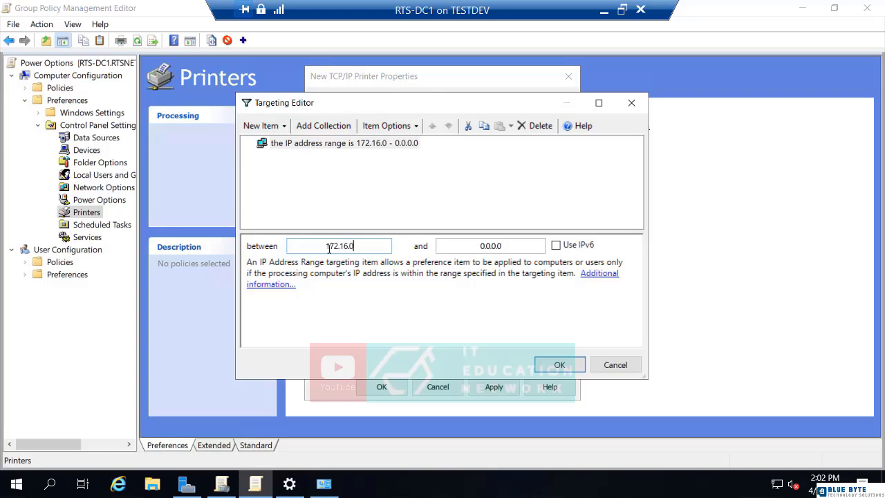
text(.100)
key(Tab)
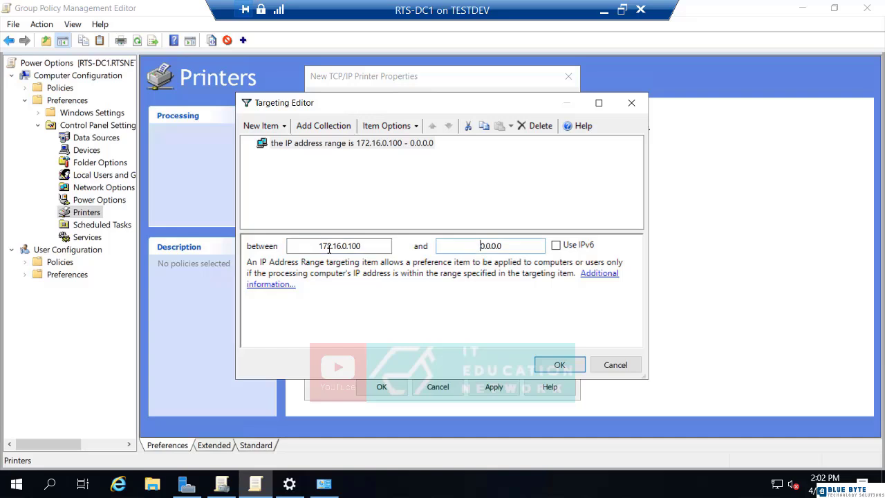
text(172.16.0)
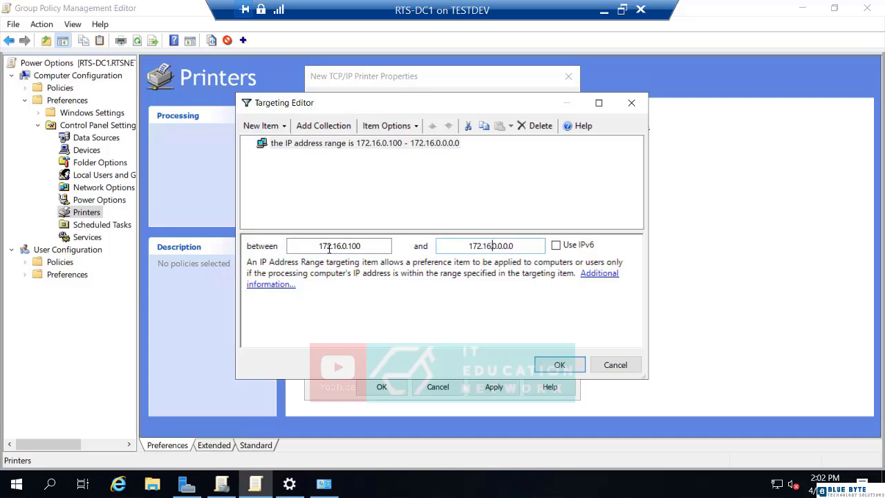
text(.254)
key(Delete)
key(Delete)
key(Delete)
key(Delete)
key(Delete)
key(Delete)
key(Delete)
Step: Discard the IP range targeting and cancel the new TCP/IP printer preference
click(615, 365)
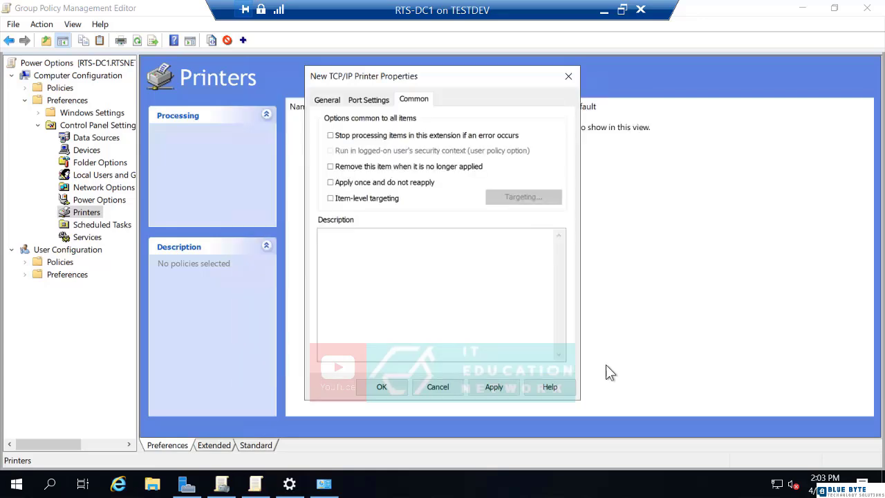
click(437, 387)
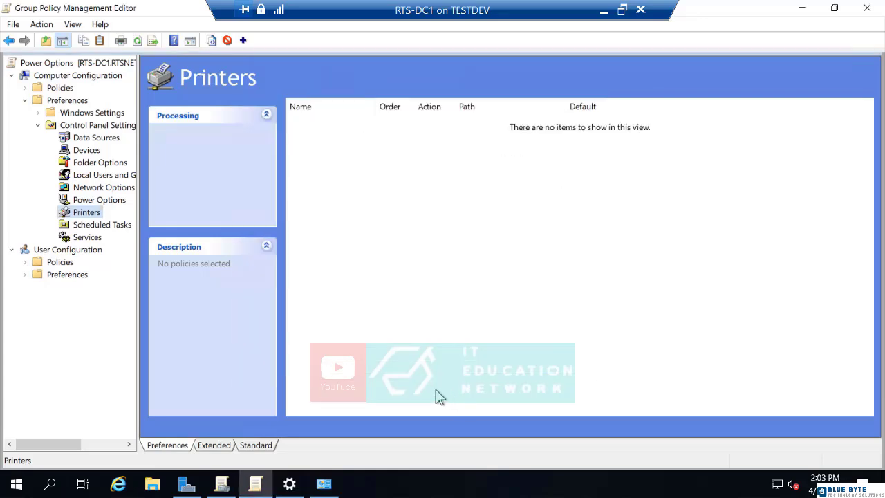
Step: Expand the Control Panel preferences under User Configuration, collapse Computer Configuration and view Internet Settings
click(26, 275)
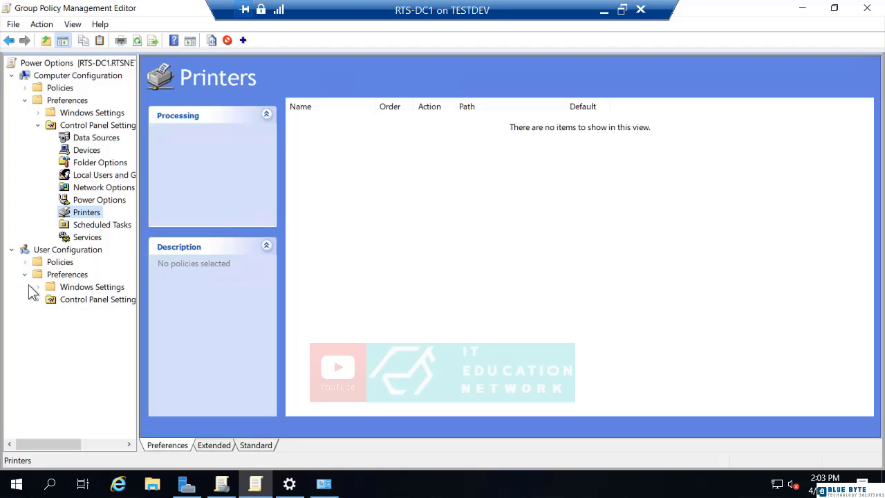
click(37, 299)
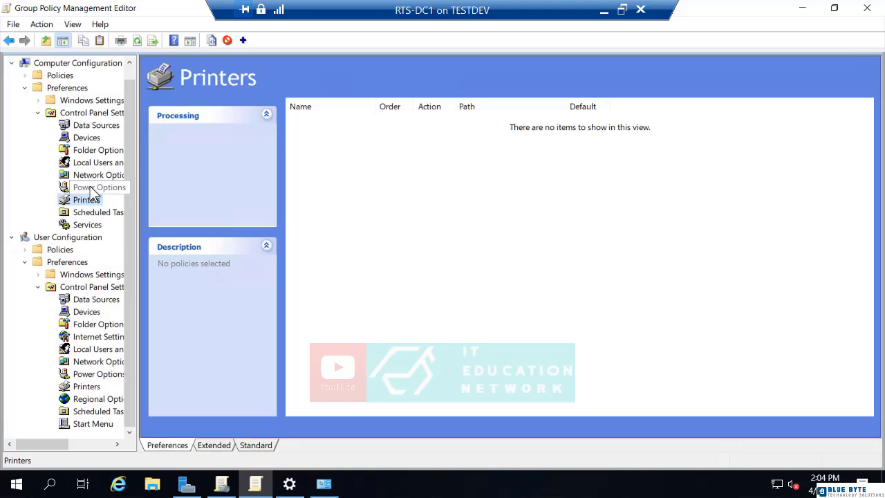
click(12, 63)
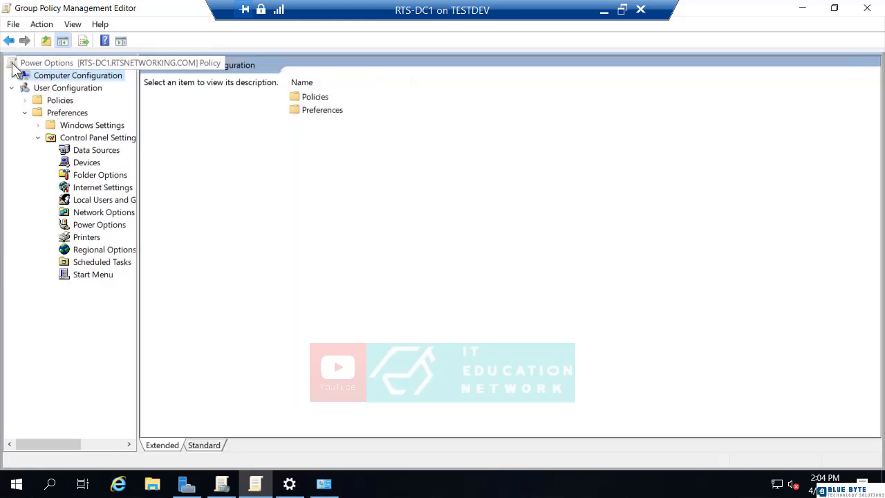
click(88, 190)
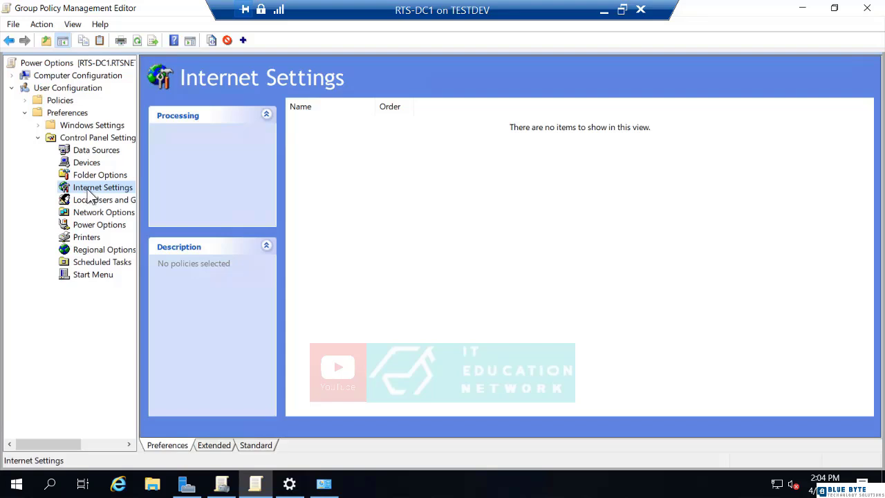
Step: Start a new Internet Explorer 10 preference item and review its security, privacy, content, connection and advanced settings
right_click(89, 191)
mouse_move(103, 199)
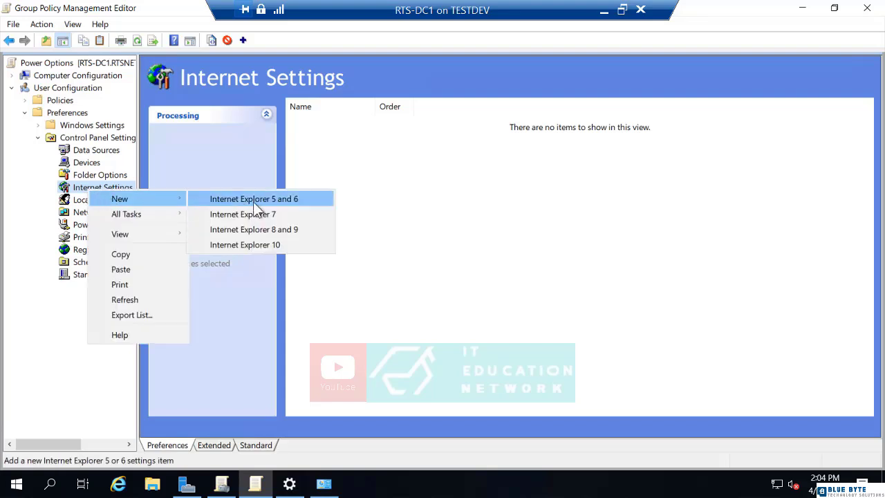
click(260, 245)
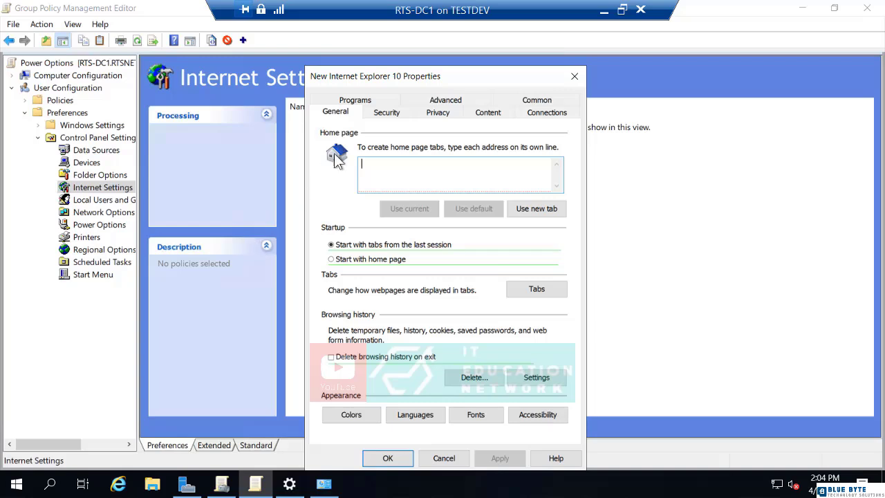
click(385, 114)
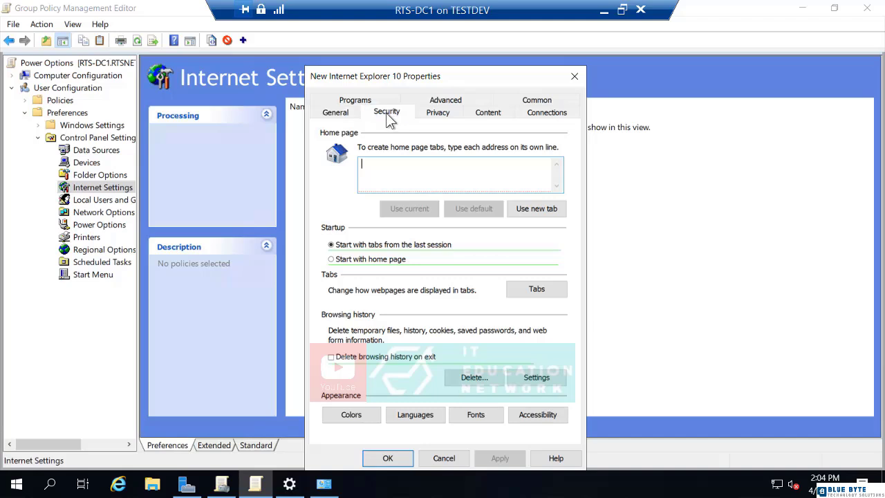
click(448, 115)
click(487, 116)
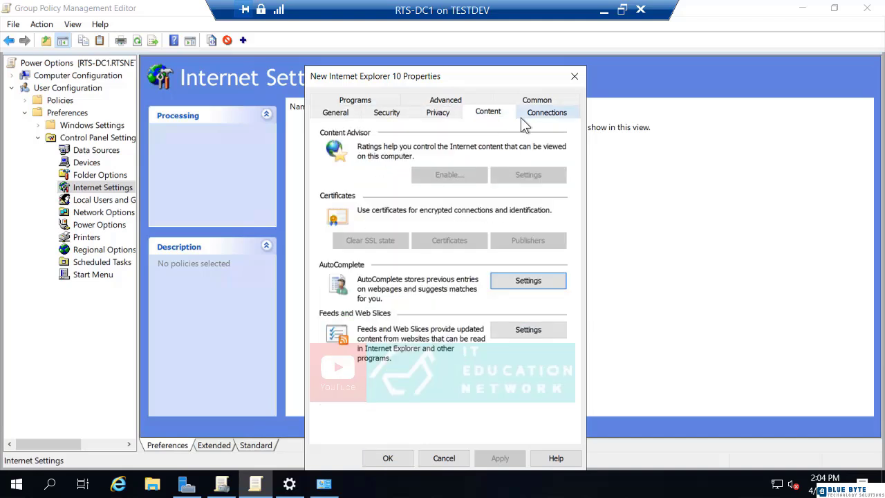
click(547, 115)
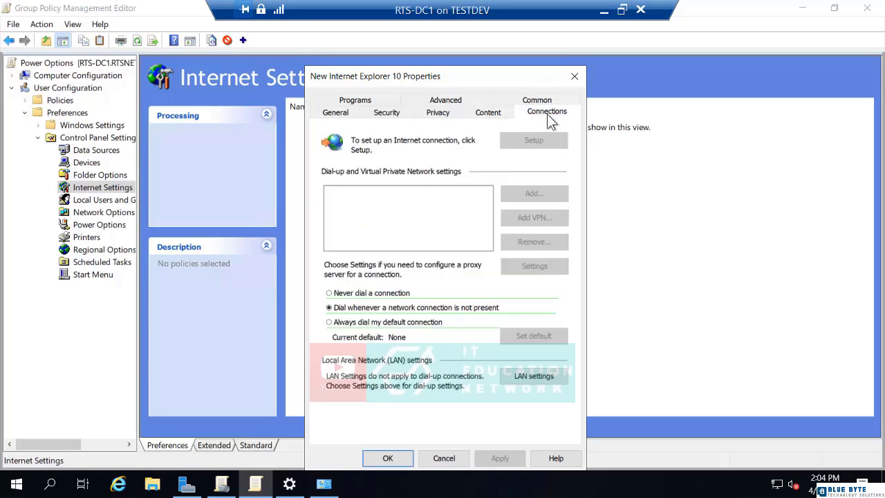
click(448, 103)
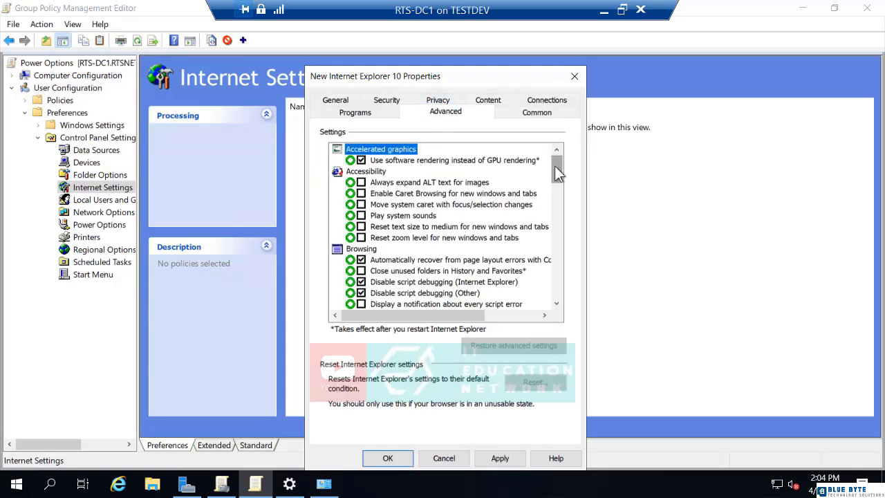
mouse_move(554, 166)
mouse_down()
mouse_move(563, 284)
mouse_move(570, 164)
mouse_up()
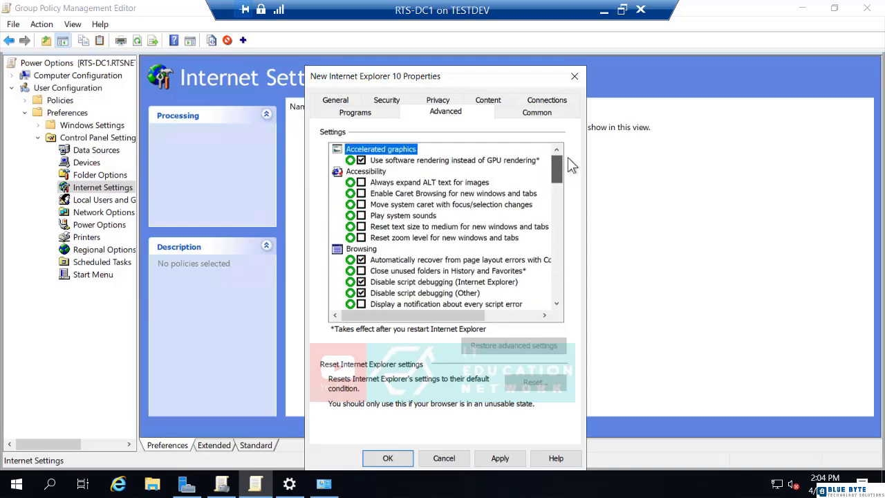
click(335, 104)
click(360, 173)
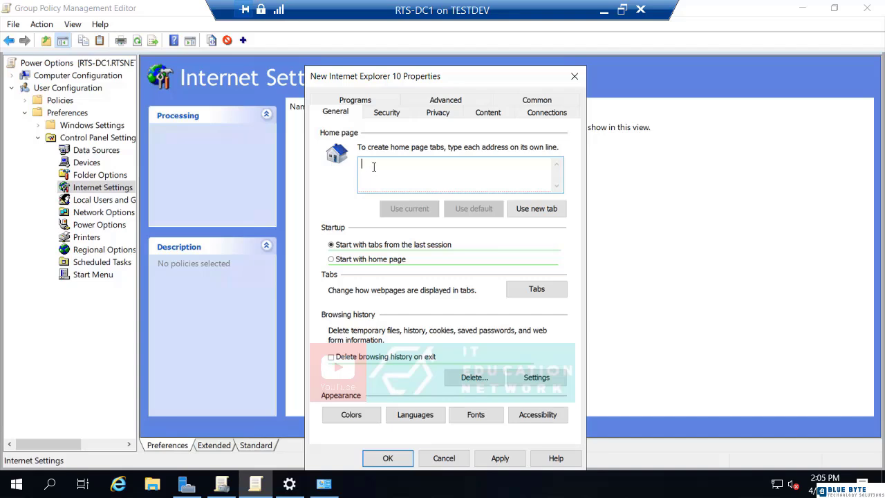
text(www.rtsnetworking.com)
click(503, 460)
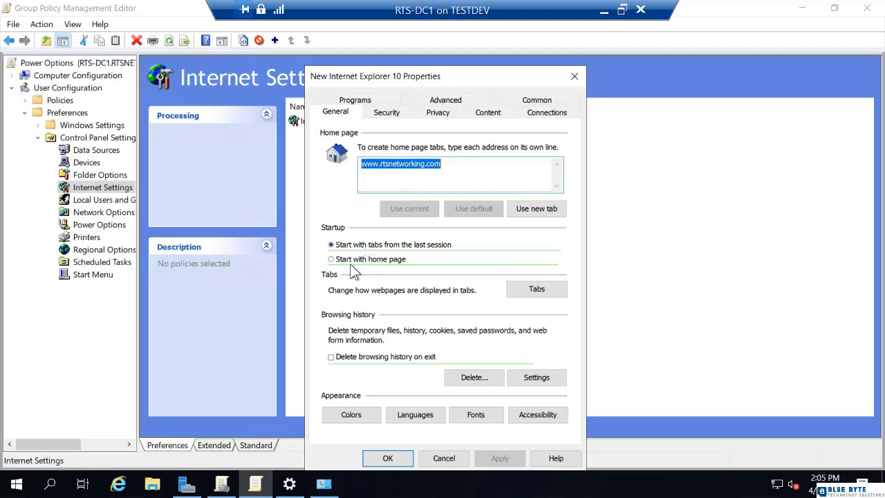
Step: Examine the custom security level settings for the Internet zone and close them without changes
click(388, 114)
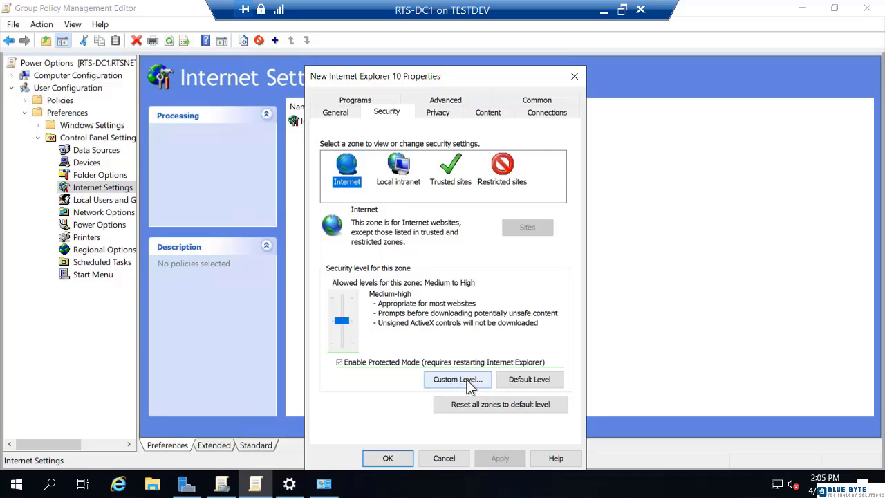
click(448, 380)
scroll(373, 241, down, 1)
scroll(373, 243, down, 6)
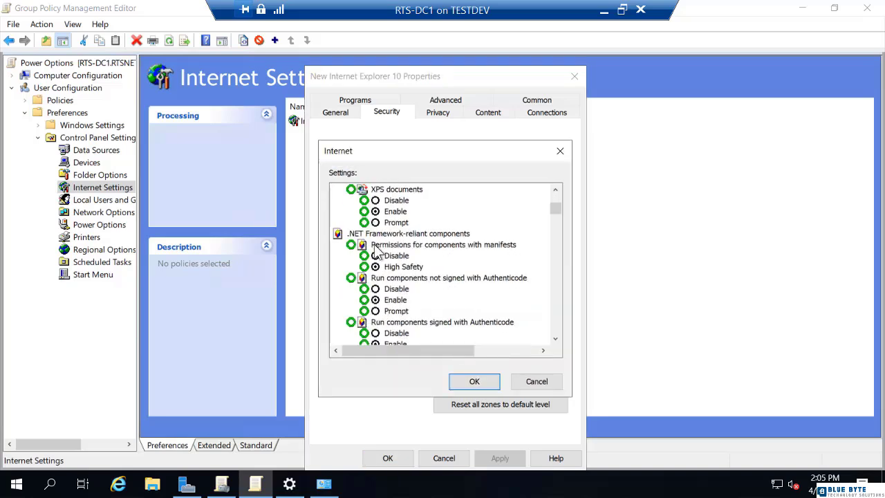
scroll(380, 261, down, 1)
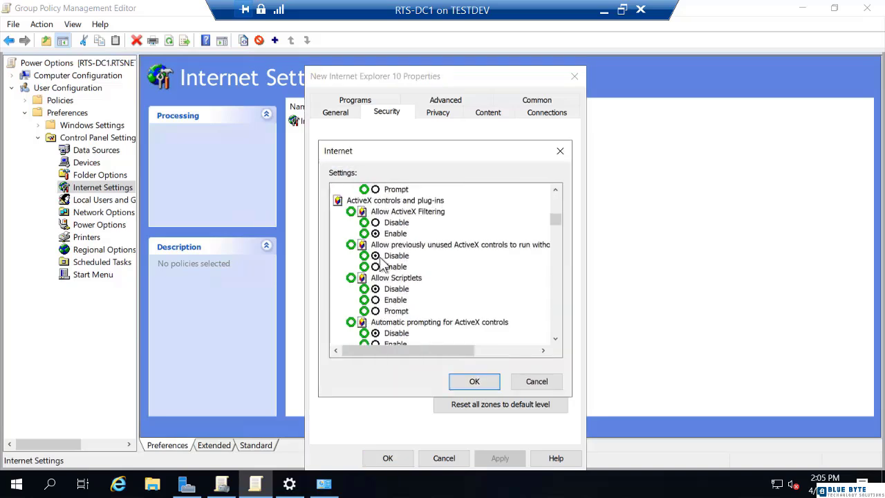
click(445, 113)
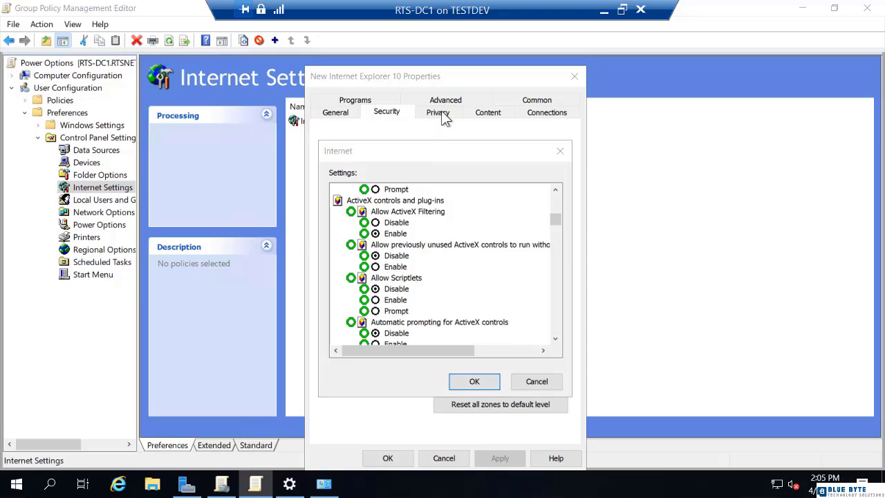
click(537, 382)
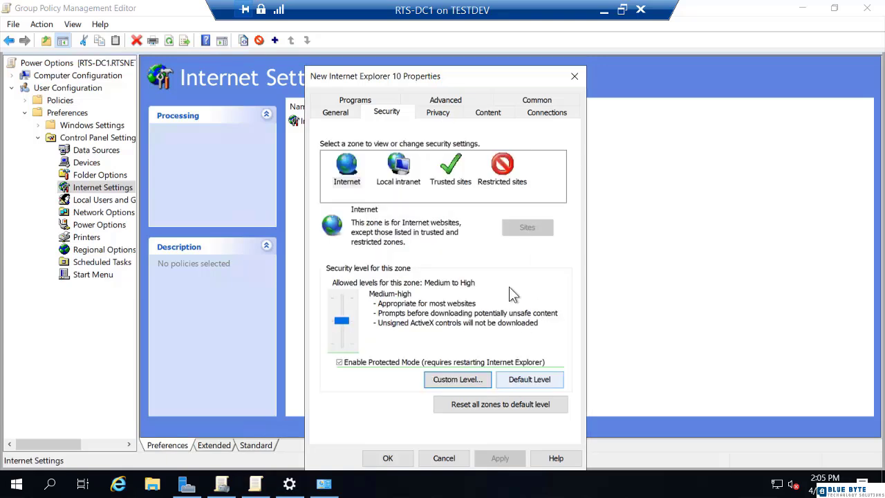
Step: Review the privacy options and the Pop-up Blocker settings
click(439, 113)
click(537, 350)
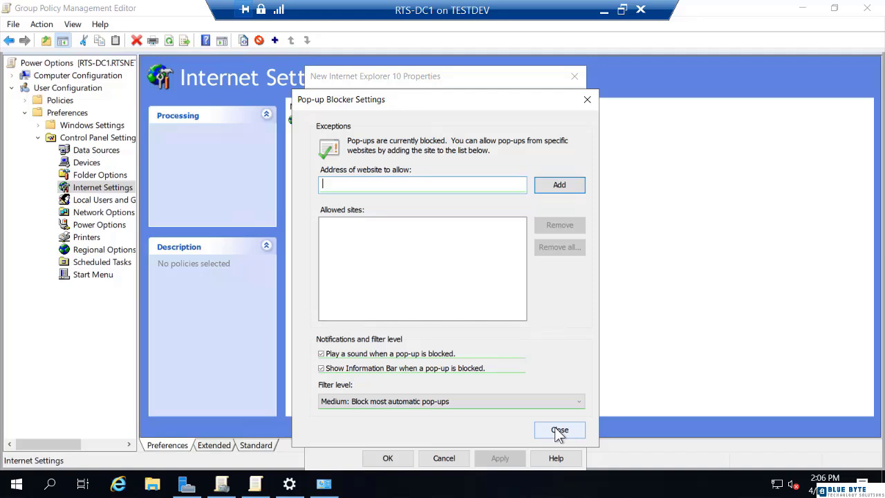
click(558, 430)
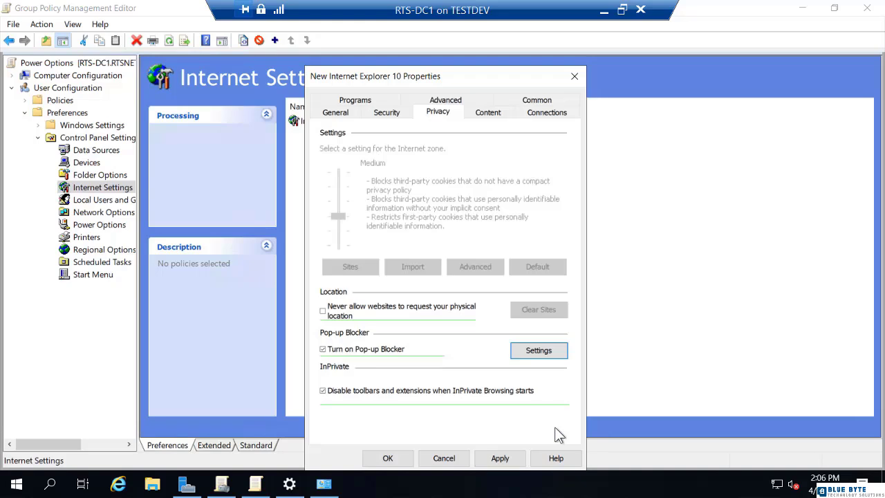
Step: Uncheck "Enable FTP folder view (outside of Internet Explorer)" in the advanced settings and disable processing of all settings on that page
click(459, 99)
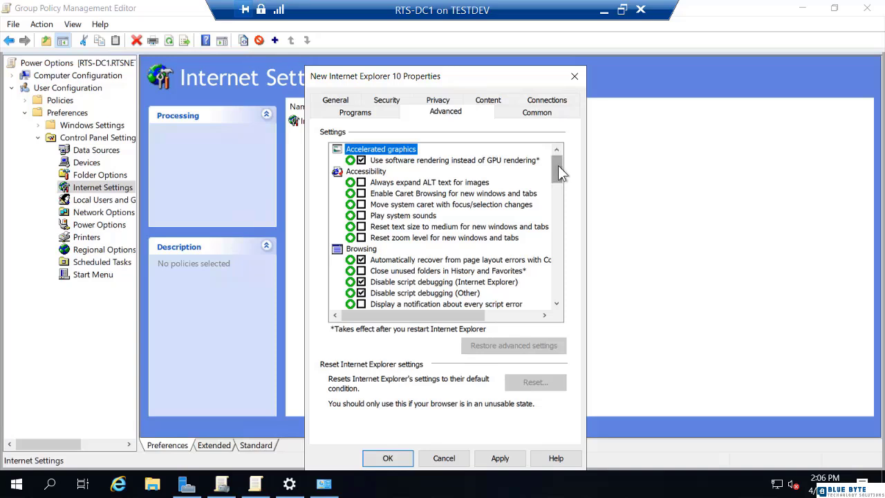
drag(559, 166, 560, 178)
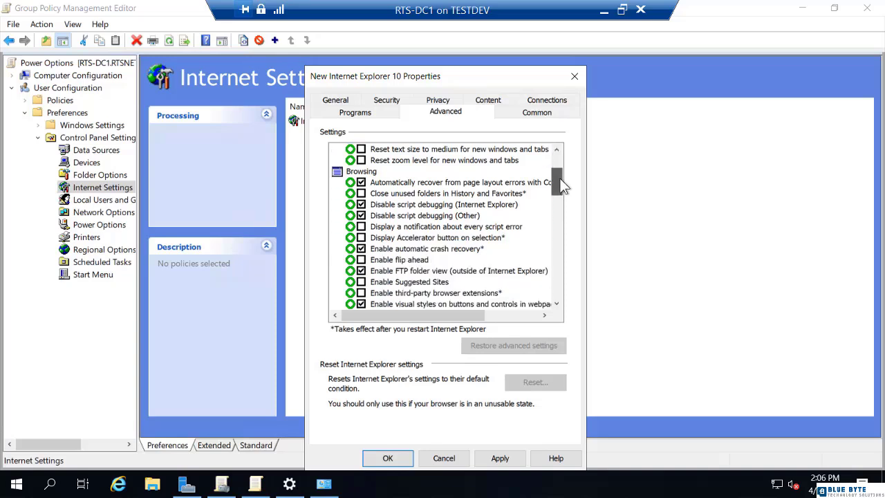
click(447, 273)
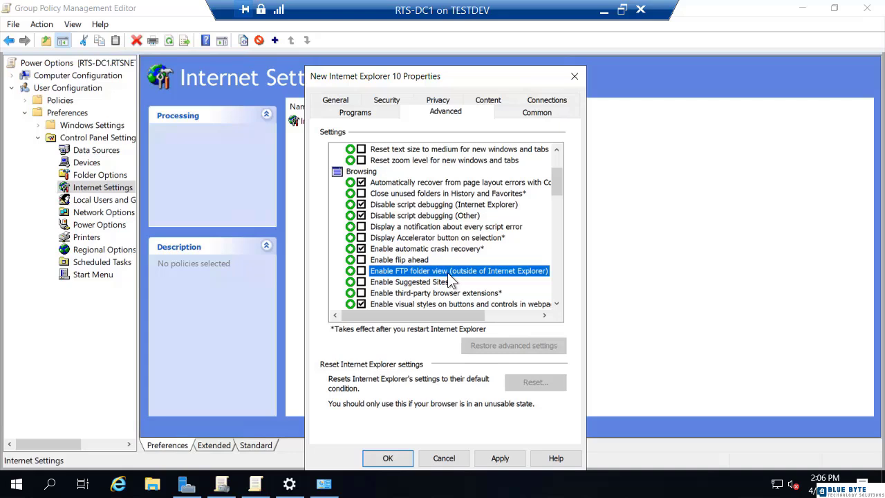
key(F8)
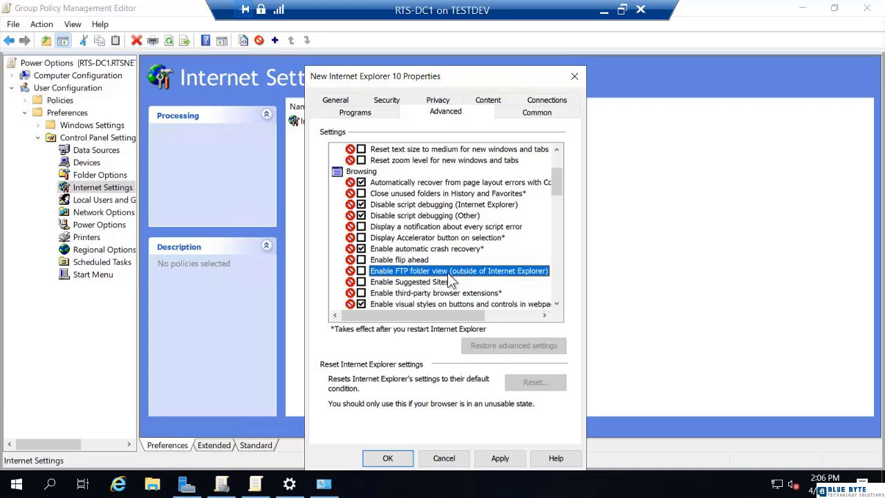
Step: Re-enable processing of only the FTP folder view setting, check it, and return to the general settings
drag(558, 177, 577, 215)
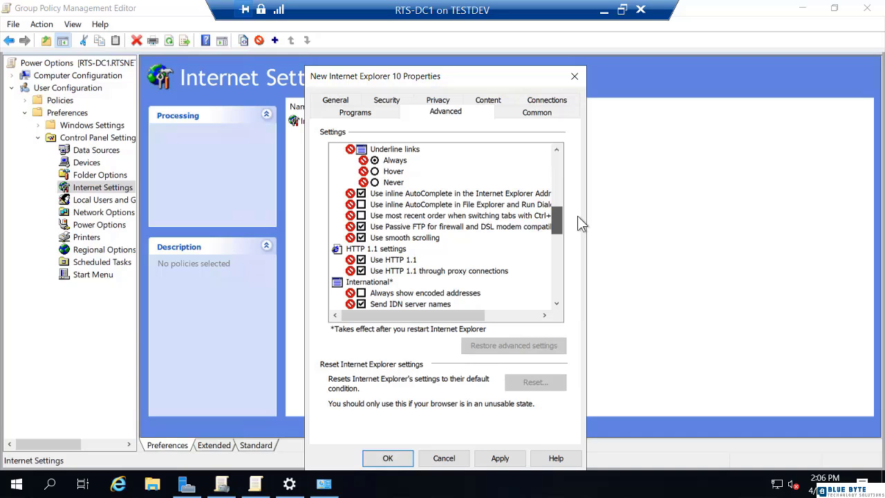
drag(578, 217, 577, 196)
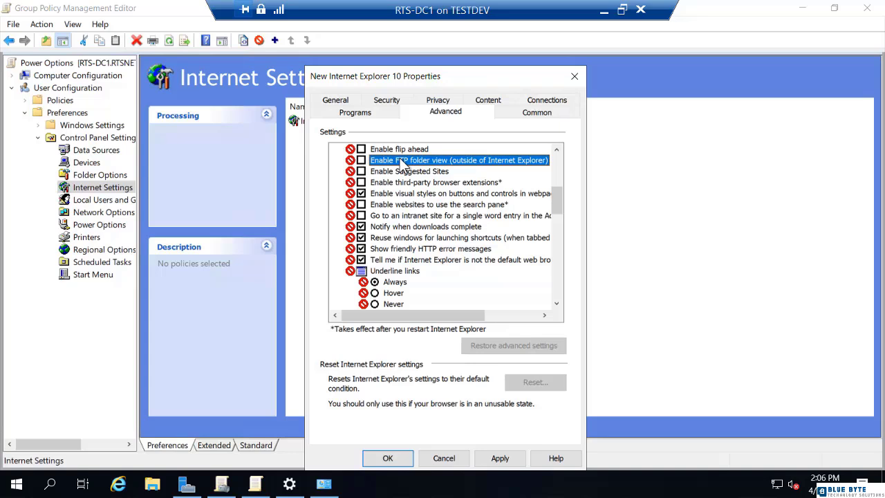
key(F6)
click(361, 160)
click(338, 103)
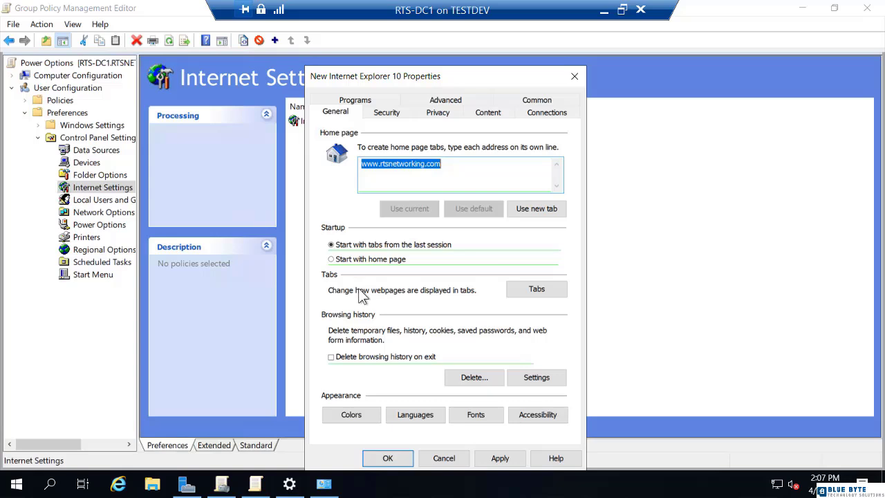
Step: Enable item-level targeting for the Internet Explorer 10 item and add a Security Group targeting item
click(545, 98)
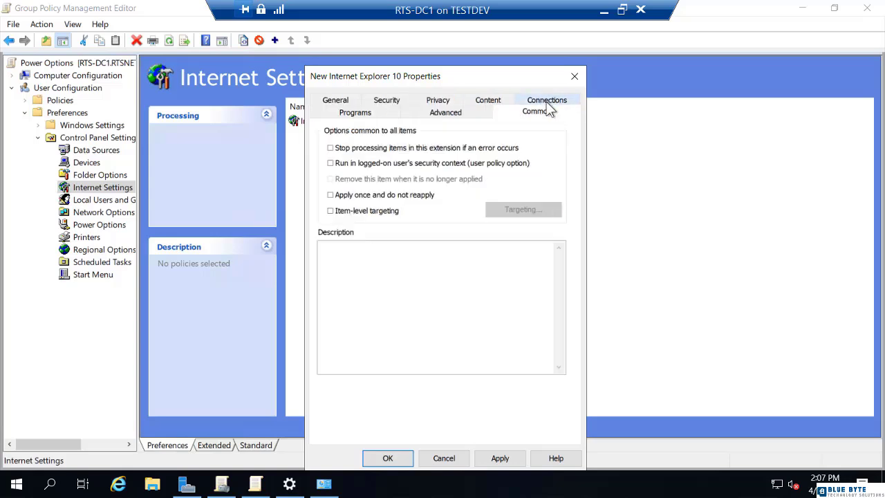
click(394, 213)
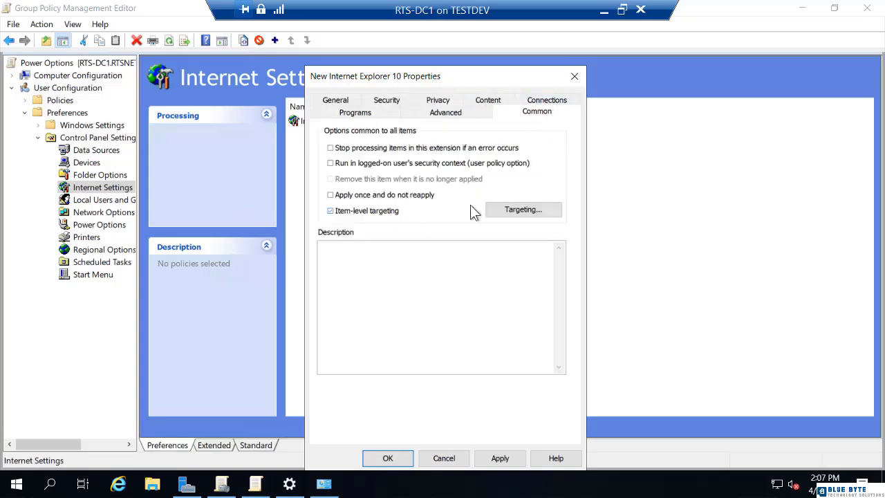
click(520, 209)
click(282, 169)
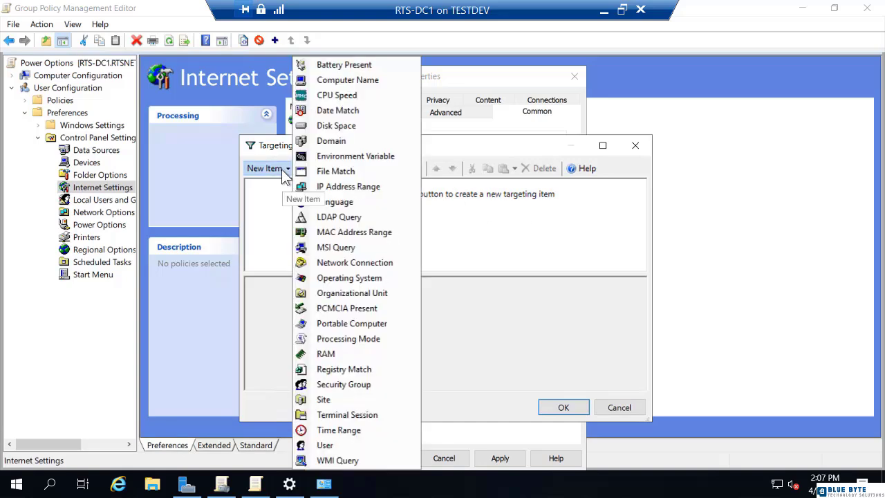
click(344, 384)
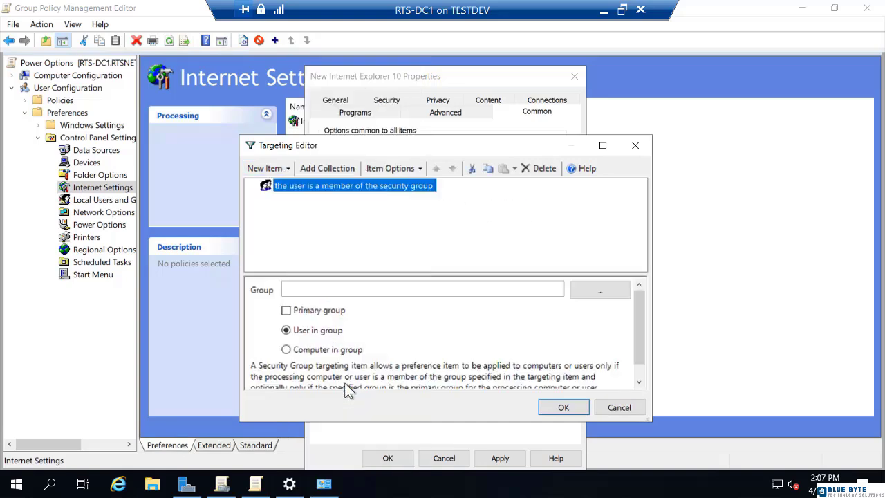
Step: Set the security group targeting to the Sales-Users group and accept the targeting
click(581, 294)
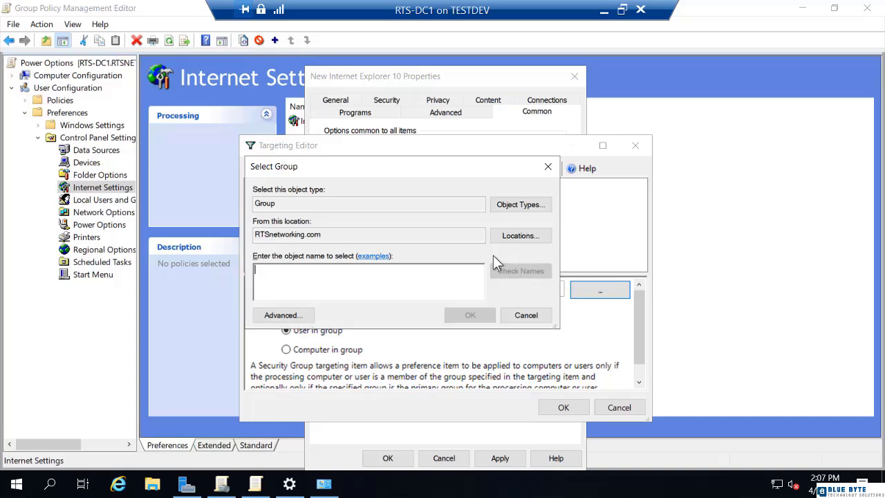
text(sa)
click(529, 273)
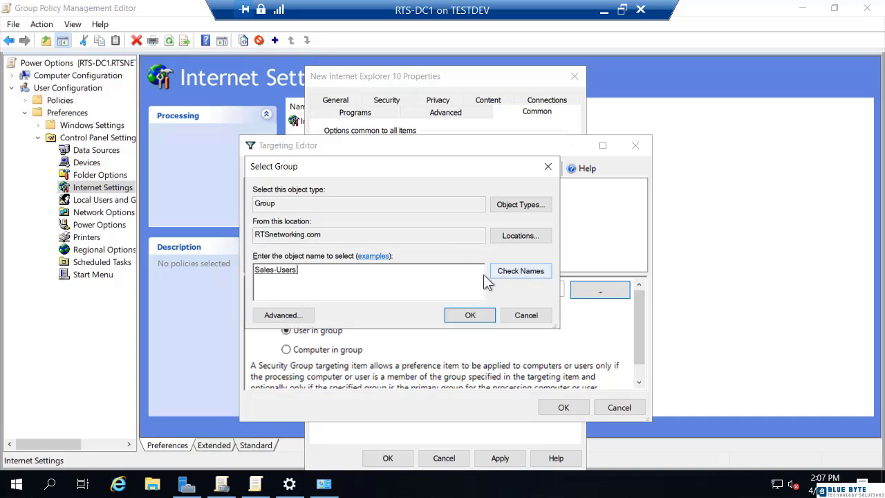
click(470, 316)
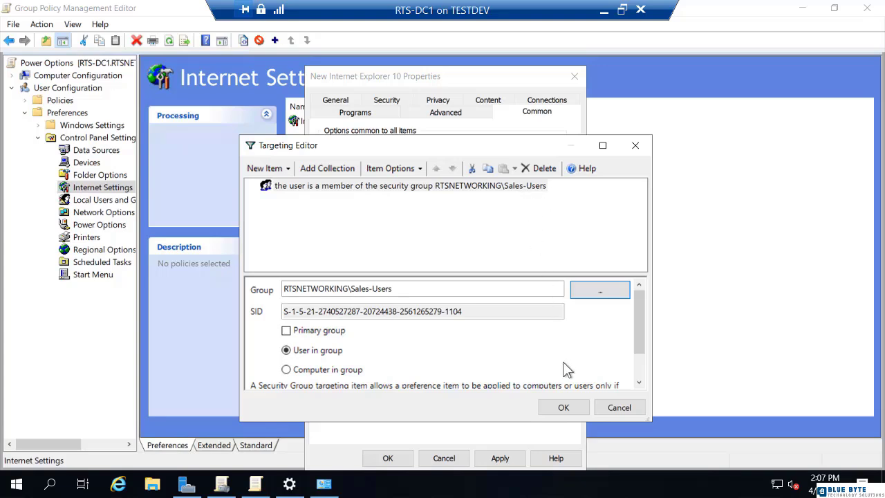
click(569, 408)
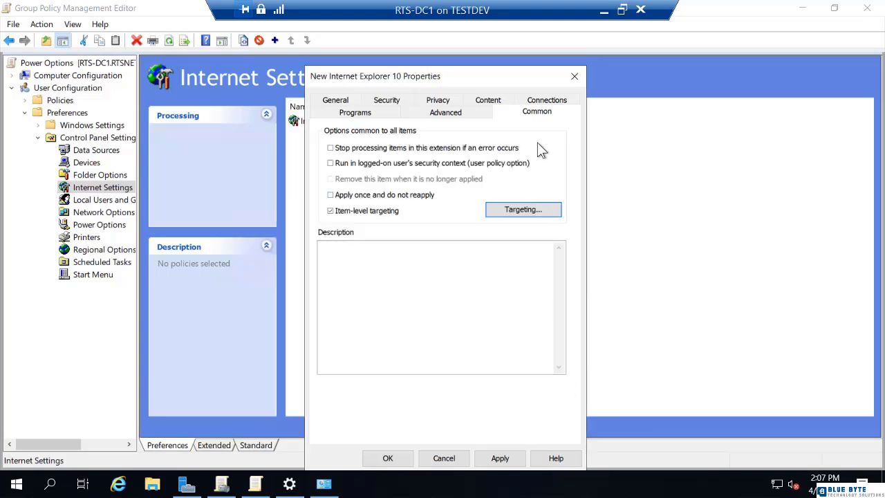
Step: Review the advanced and general settings, discard the unapplied changes, and view the Power Options preferences under User Configuration
click(446, 112)
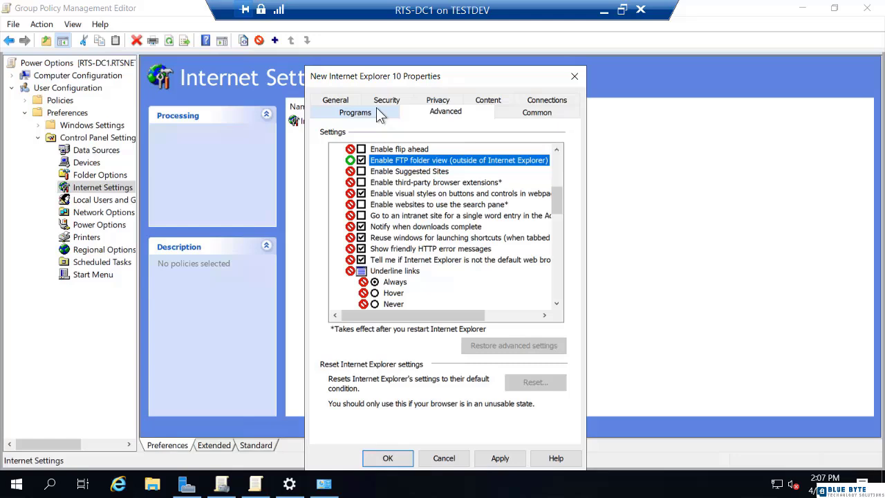
click(336, 100)
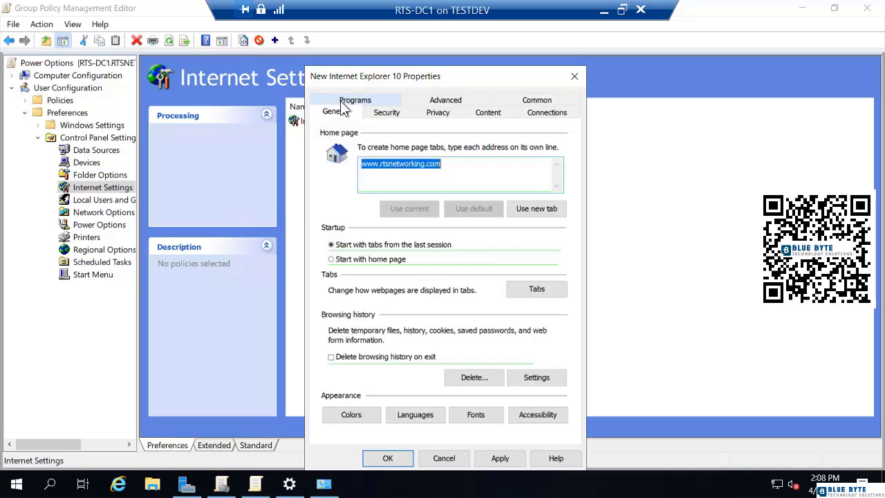
click(446, 459)
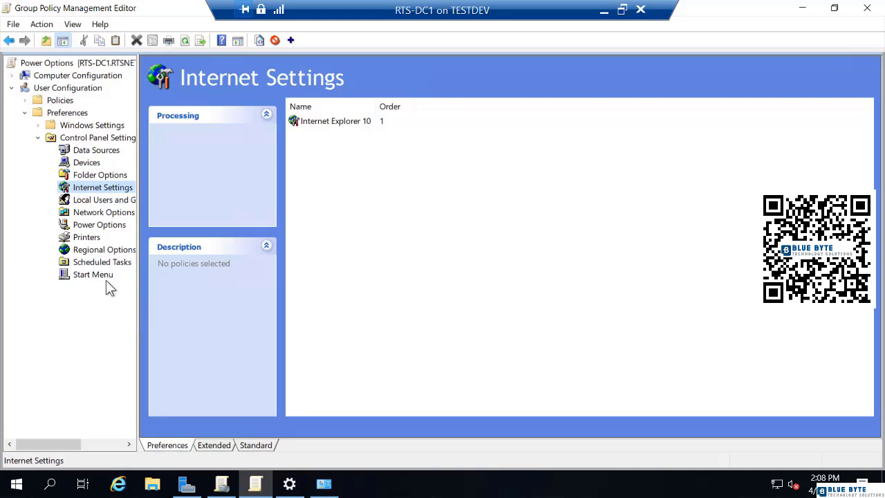
click(105, 228)
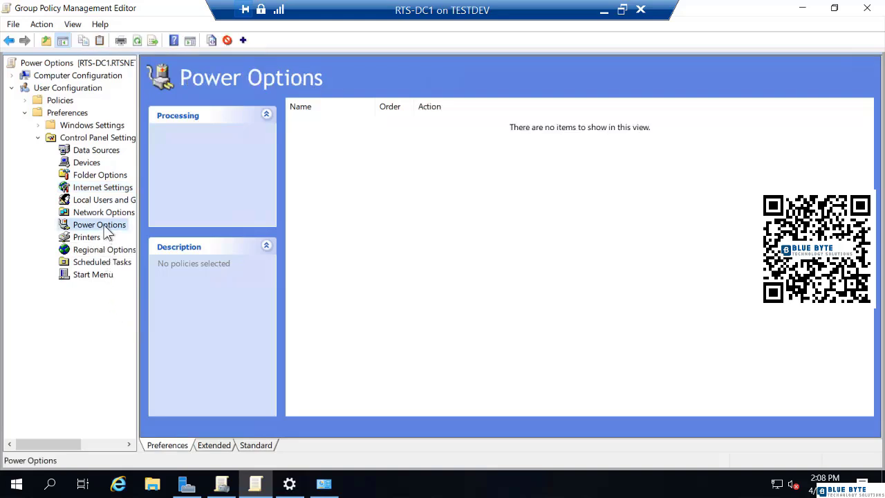
Step: View the Power Options preferences under Computer Configuration's Control Panel Settings
click(13, 76)
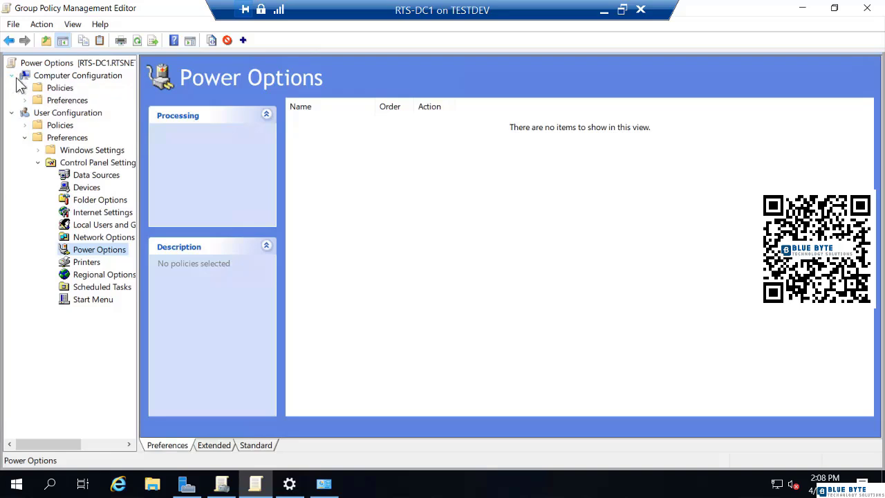
click(25, 100)
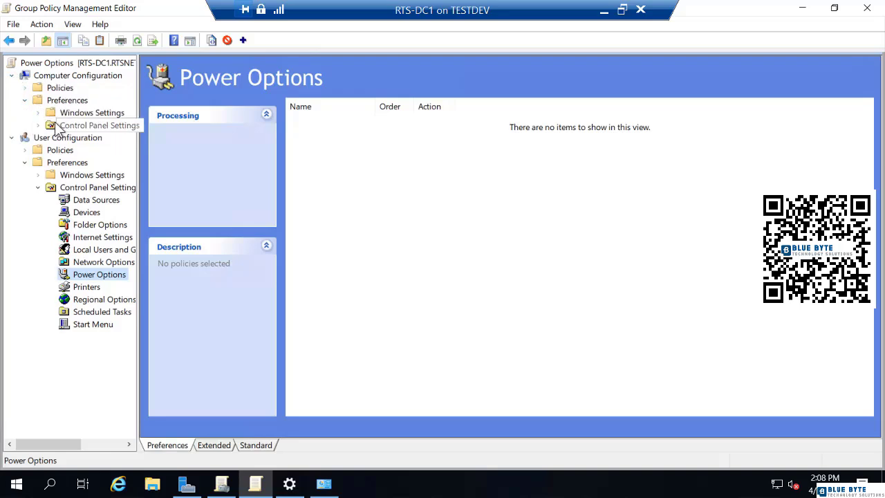
click(60, 126)
click(38, 125)
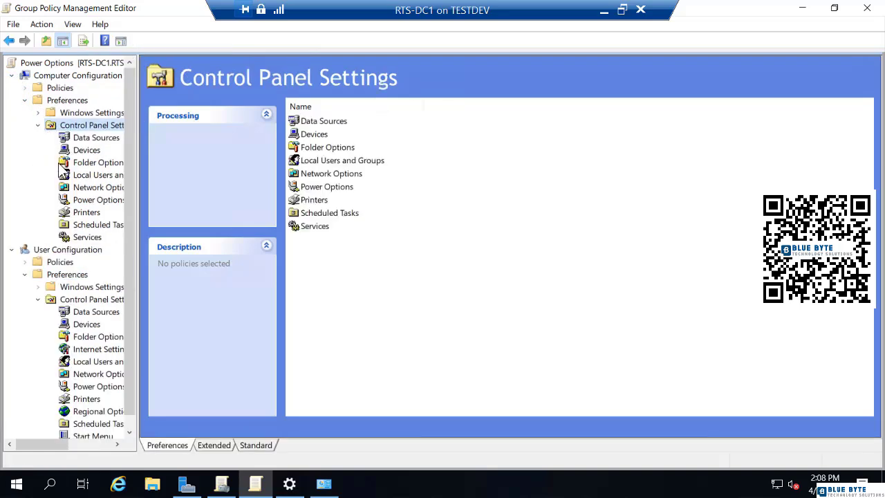
click(89, 201)
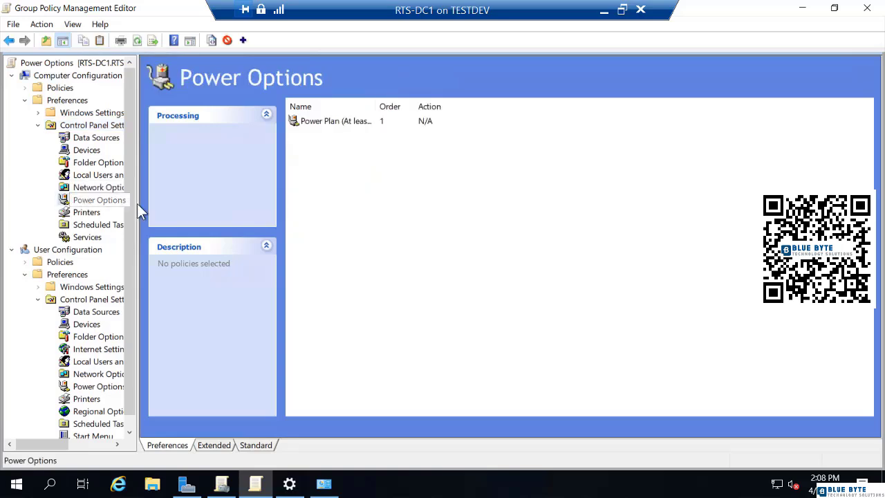
Step: Open the existing power plan's properties and expand its lid close action settings under Power buttons and lid
double_click(332, 123)
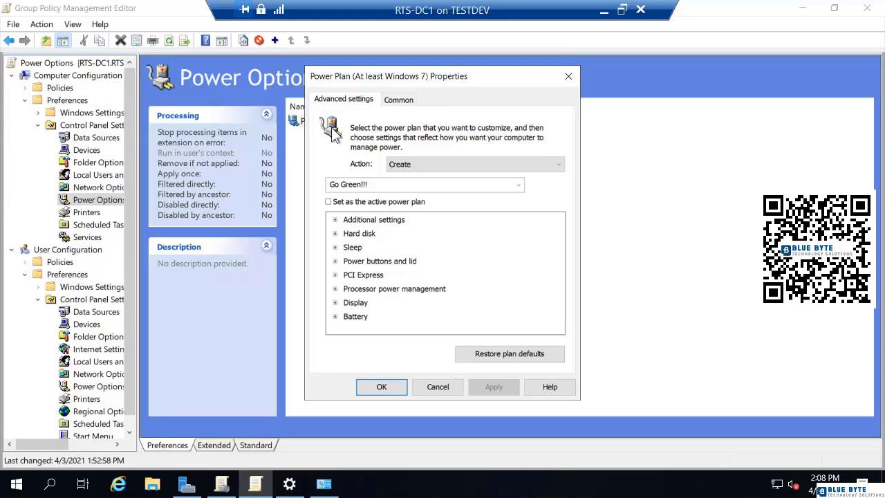
click(336, 262)
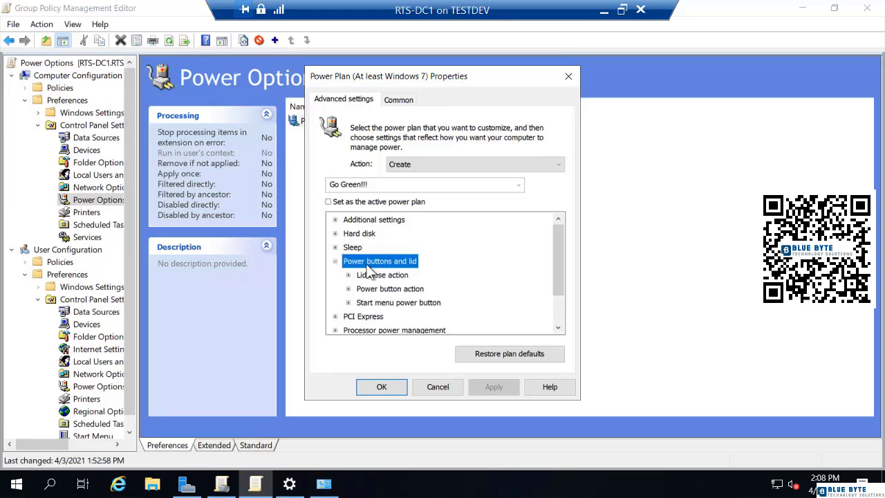
double_click(360, 275)
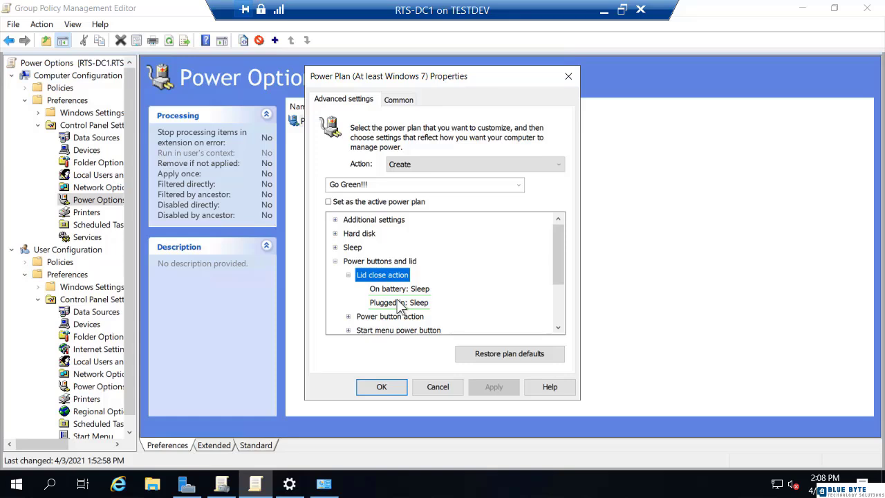
key(F8)
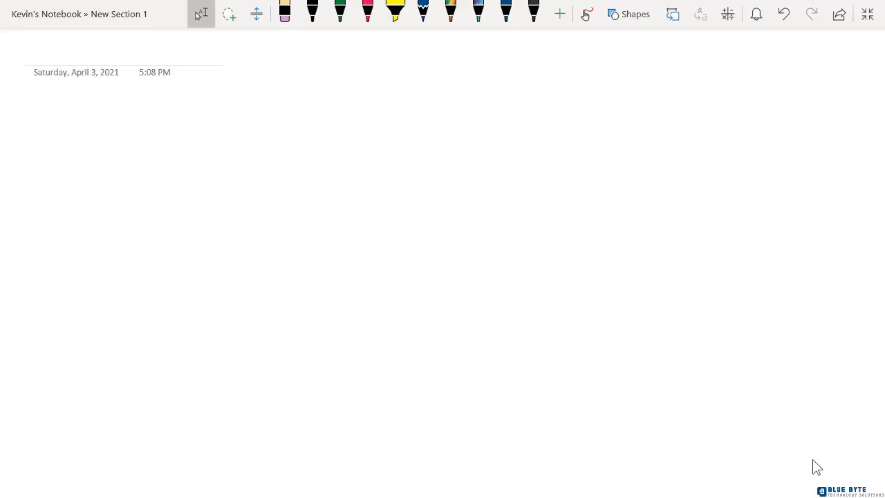
Step: Switch to the blank OneNote page and handwrite "F5 - Enable All Settings" near its top with the green pen
click(340, 14)
click(340, 14)
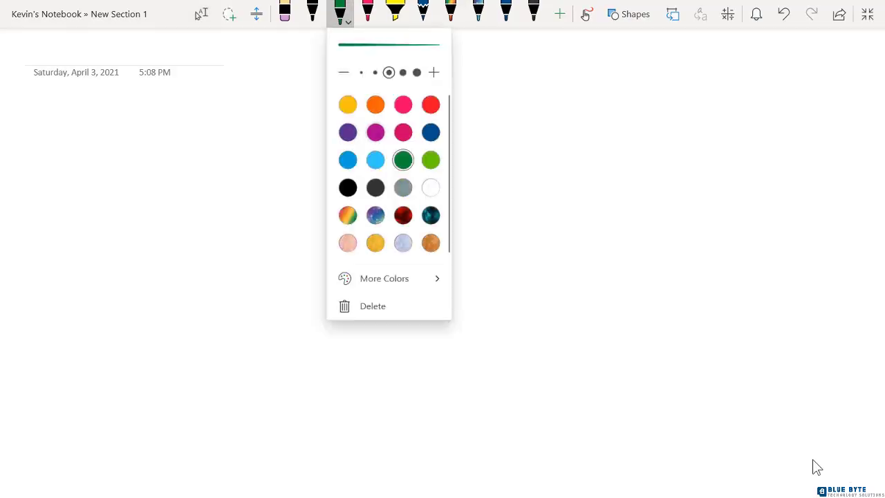
key(Escape)
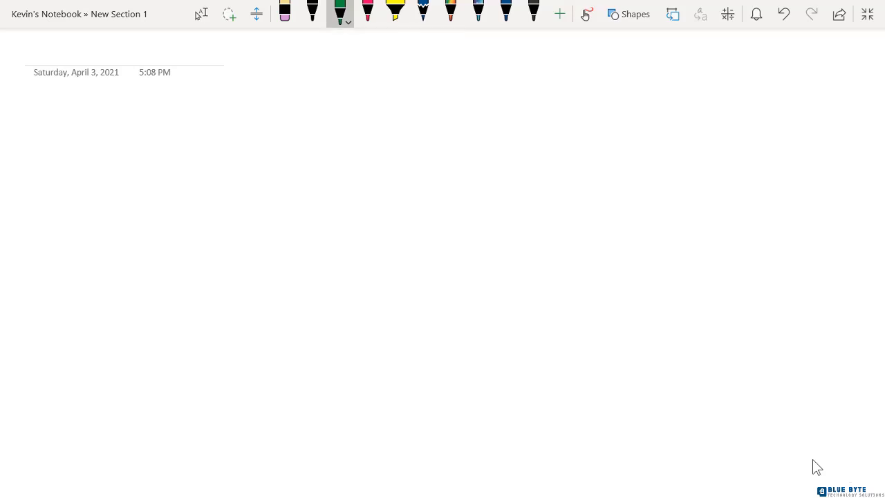
mouse_move(199, 129)
mouse_down()
mouse_move(215, 98)
mouse_move(225, 99)
mouse_up()
mouse_move(195, 114)
mouse_down()
mouse_move(226, 112)
mouse_move(228, 127)
mouse_move(266, 116)
mouse_move(344, 126)
mouse_up()
drag(350, 103, 350, 124)
drag(366, 105, 393, 121)
mouse_move(410, 122)
mouse_down()
mouse_move(438, 99)
mouse_move(462, 109)
mouse_up()
drag(460, 104, 469, 119)
drag(477, 98, 485, 121)
drag(539, 99, 562, 115)
mouse_move(564, 111)
mouse_down()
mouse_move(583, 106)
mouse_move(577, 119)
mouse_up()
drag(581, 105, 610, 104)
mouse_move(598, 98)
mouse_down()
mouse_move(601, 116)
mouse_move(614, 116)
mouse_up()
mouse_move(617, 115)
mouse_down()
mouse_move(629, 110)
mouse_move(647, 126)
mouse_move(629, 123)
mouse_up()
drag(674, 101, 652, 120)
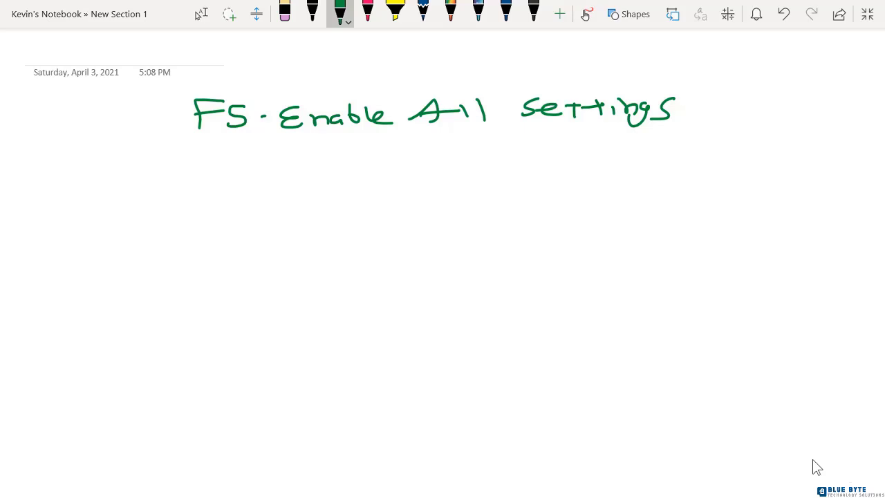
Step: Handwrite "F6 - Enable Selected Setting" in green below the F5 line
drag(188, 149, 186, 169)
mouse_move(185, 149)
mouse_down()
mouse_move(215, 148)
mouse_move(214, 160)
mouse_up()
mouse_move(222, 148)
mouse_down()
mouse_move(214, 165)
mouse_move(231, 159)
mouse_up()
drag(243, 158, 270, 158)
drag(270, 158, 315, 166)
drag(320, 162, 337, 166)
mouse_move(344, 149)
mouse_down()
mouse_move(345, 167)
mouse_move(360, 164)
mouse_up()
drag(367, 148, 394, 163)
mouse_move(443, 142)
mouse_down()
mouse_move(423, 160)
mouse_move(459, 161)
mouse_up()
mouse_move(467, 144)
mouse_down()
mouse_move(466, 163)
mouse_move(530, 156)
mouse_up()
mouse_move(518, 146)
mouse_down()
mouse_move(522, 162)
mouse_move(559, 160)
mouse_up()
drag(571, 134, 568, 163)
drag(627, 142, 611, 158)
mouse_move(628, 154)
mouse_down()
mouse_move(644, 159)
mouse_move(666, 150)
mouse_up()
mouse_move(658, 143)
mouse_down()
mouse_move(661, 162)
mouse_move(697, 146)
mouse_up()
drag(683, 141, 685, 160)
mouse_move(701, 149)
mouse_down()
mouse_move(702, 161)
mouse_move(726, 160)
mouse_move(719, 169)
mouse_up()
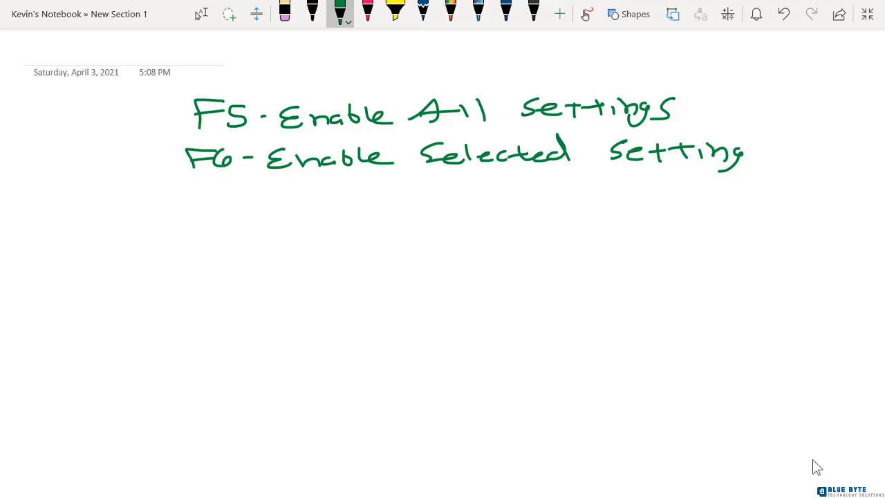
Step: Handwrite "F7 - Disable Selected Setting" with the red pen below the F6 line
click(367, 12)
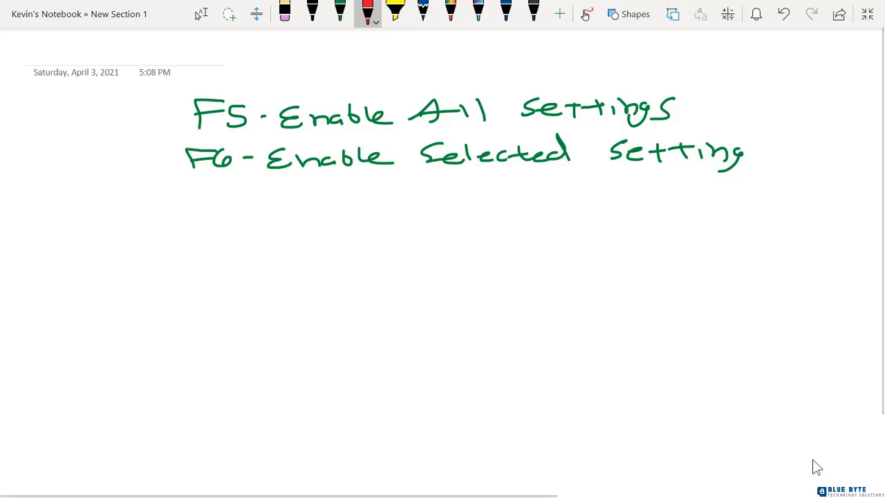
mouse_move(189, 193)
mouse_down()
mouse_move(191, 217)
mouse_move(212, 193)
mouse_up()
click(215, 206)
mouse_move(193, 207)
mouse_down()
mouse_move(233, 216)
mouse_move(260, 205)
mouse_up()
drag(274, 192, 280, 208)
drag(313, 196, 322, 210)
mouse_move(347, 197)
mouse_down()
mouse_move(341, 208)
mouse_move(355, 206)
mouse_up()
mouse_move(371, 197)
mouse_down()
mouse_move(360, 208)
mouse_move(379, 206)
mouse_up()
drag(385, 193, 405, 202)
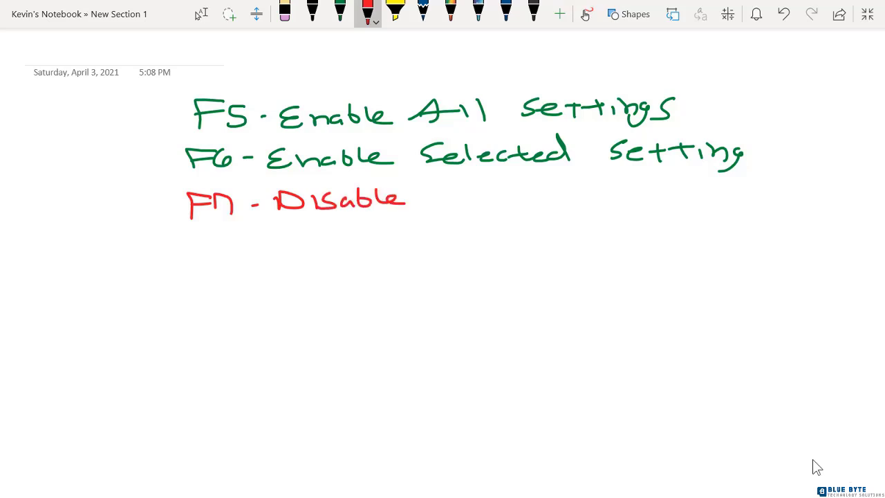
drag(451, 182, 434, 209)
drag(459, 201, 485, 208)
mouse_move(495, 201)
mouse_down()
mouse_move(506, 194)
mouse_move(513, 205)
mouse_up()
mouse_move(526, 195)
mouse_down()
mouse_move(548, 193)
mouse_move(534, 206)
mouse_up()
drag(548, 199, 564, 204)
mouse_move(581, 173)
mouse_down()
mouse_move(582, 205)
mouse_move(611, 203)
mouse_up()
drag(627, 198, 657, 195)
mouse_move(649, 192)
mouse_down()
mouse_move(651, 209)
mouse_move(678, 197)
mouse_up()
mouse_move(666, 191)
mouse_down()
mouse_move(669, 209)
mouse_move(684, 207)
mouse_up()
mouse_move(691, 207)
mouse_down()
mouse_move(706, 197)
mouse_move(718, 205)
mouse_up()
drag(728, 192, 710, 213)
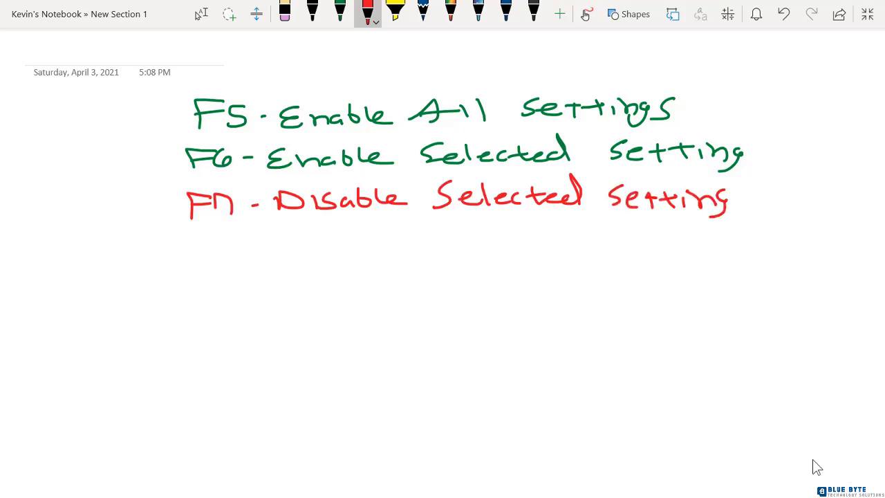
Step: Handwrite "F8 - Disable All Settings" in red below the F7 line
mouse_move(195, 234)
mouse_down()
mouse_move(194, 262)
mouse_move(216, 238)
mouse_up()
drag(197, 248, 214, 246)
mouse_move(232, 239)
mouse_down()
mouse_move(222, 260)
mouse_move(240, 241)
mouse_up()
mouse_move(253, 244)
mouse_down()
mouse_move(277, 261)
mouse_move(306, 249)
mouse_up()
mouse_move(306, 249)
mouse_down()
mouse_move(279, 260)
mouse_move(317, 261)
mouse_up()
mouse_move(336, 241)
mouse_down()
mouse_move(323, 259)
mouse_move(340, 256)
mouse_up()
drag(354, 235, 367, 255)
mouse_move(374, 238)
mouse_down()
mouse_move(393, 254)
mouse_move(455, 249)
mouse_up()
drag(470, 234, 468, 249)
mouse_move(483, 228)
mouse_down()
mouse_move(489, 250)
mouse_move(520, 255)
mouse_up()
drag(531, 246, 583, 241)
mouse_move(567, 235)
mouse_down()
mouse_move(566, 252)
mouse_move(600, 239)
mouse_up()
drag(589, 235, 589, 250)
mouse_move(606, 241)
mouse_down()
mouse_move(607, 254)
mouse_move(637, 251)
mouse_move(628, 263)
mouse_up()
drag(667, 238, 662, 260)
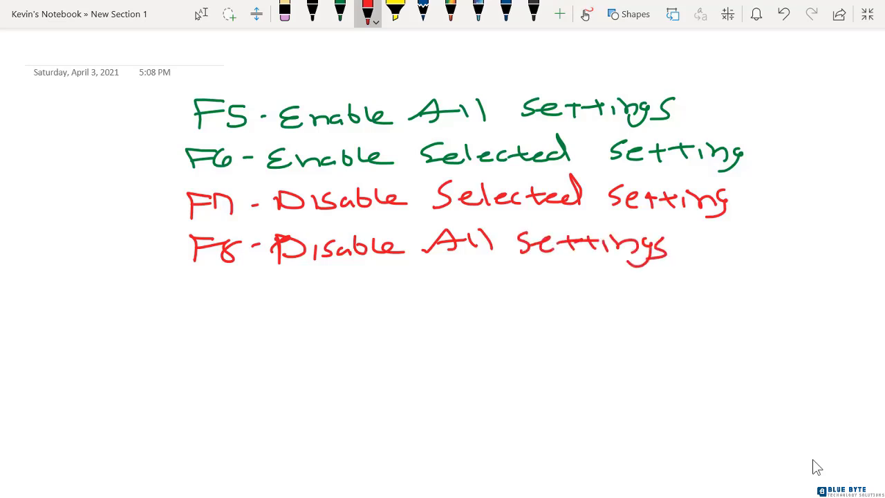